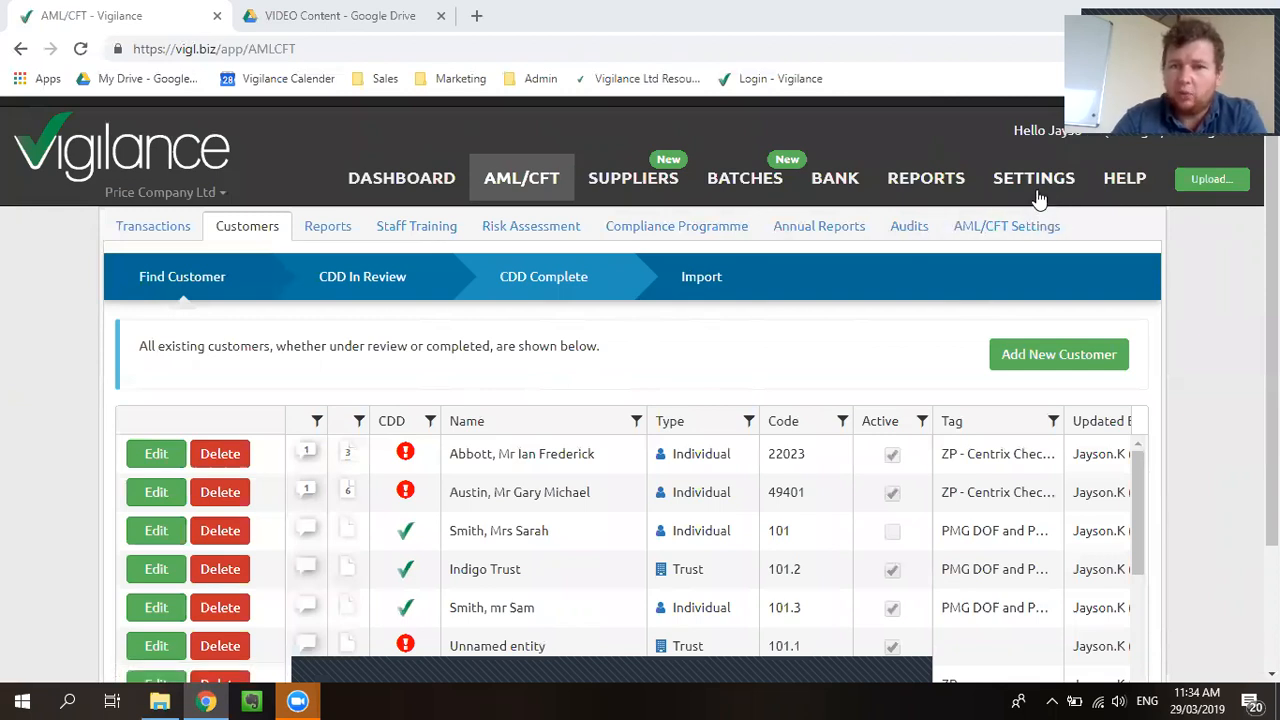
Step: Leave the AML/CFT customer list for the account SETTINGS area
click(1036, 226)
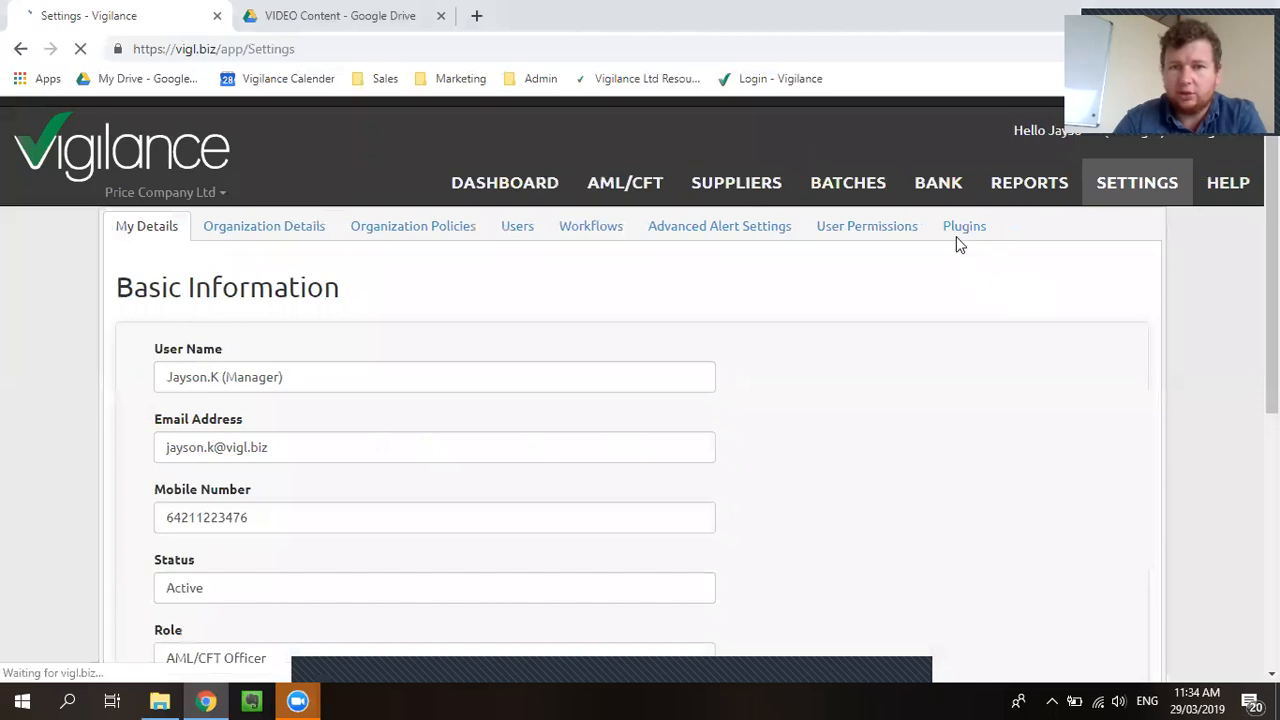
Step: Confirm the Centrix plugin and the Customer - External Verification permission, then return to AML/CFT
click(951, 237)
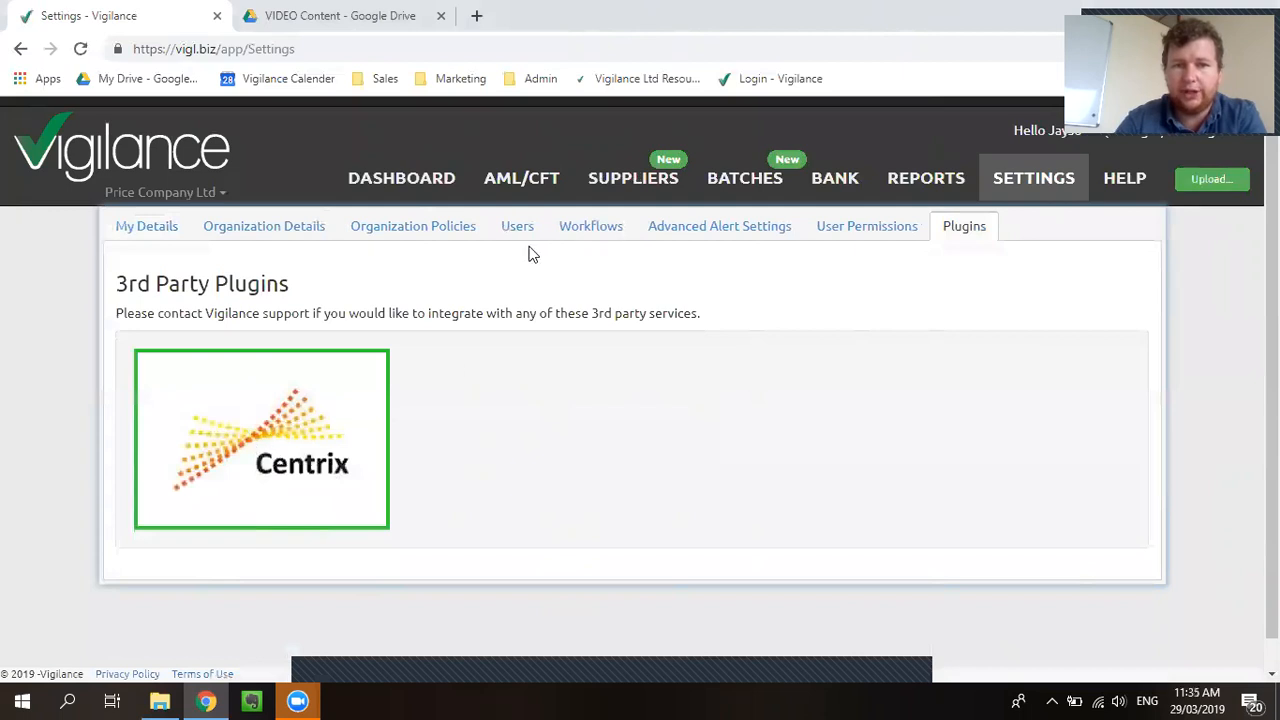
click(859, 235)
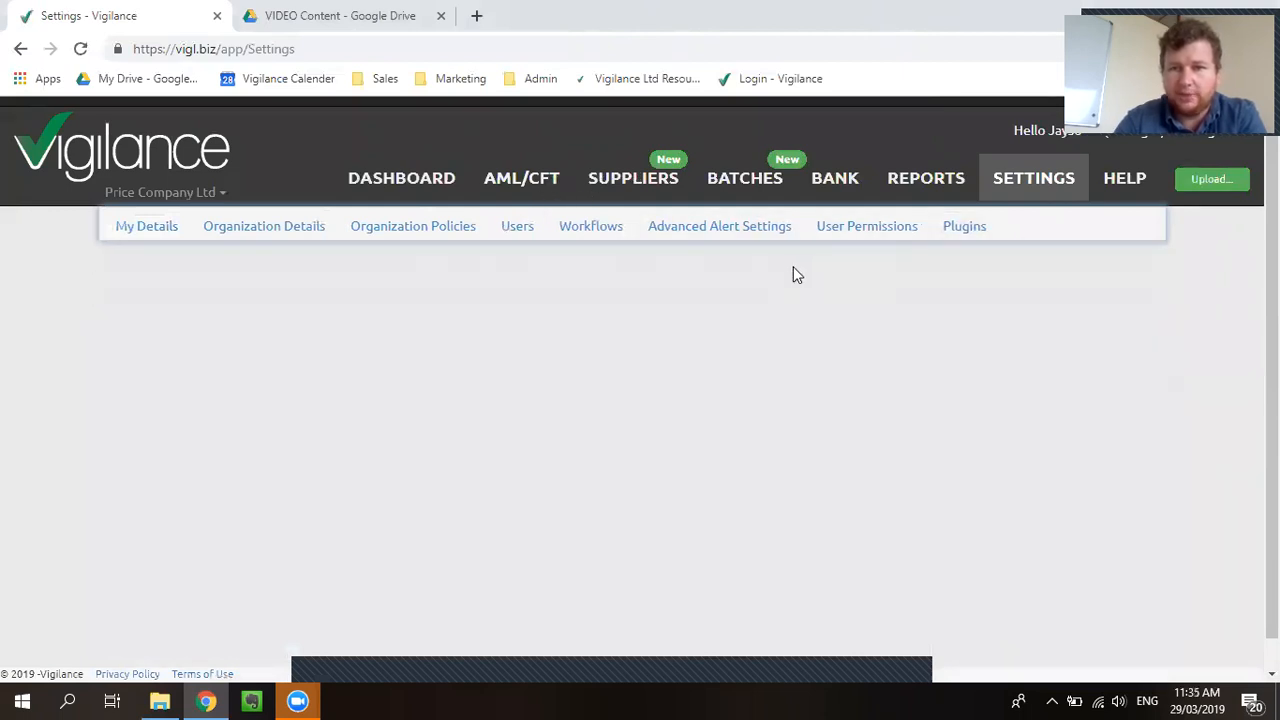
scroll(334, 394, down, 8)
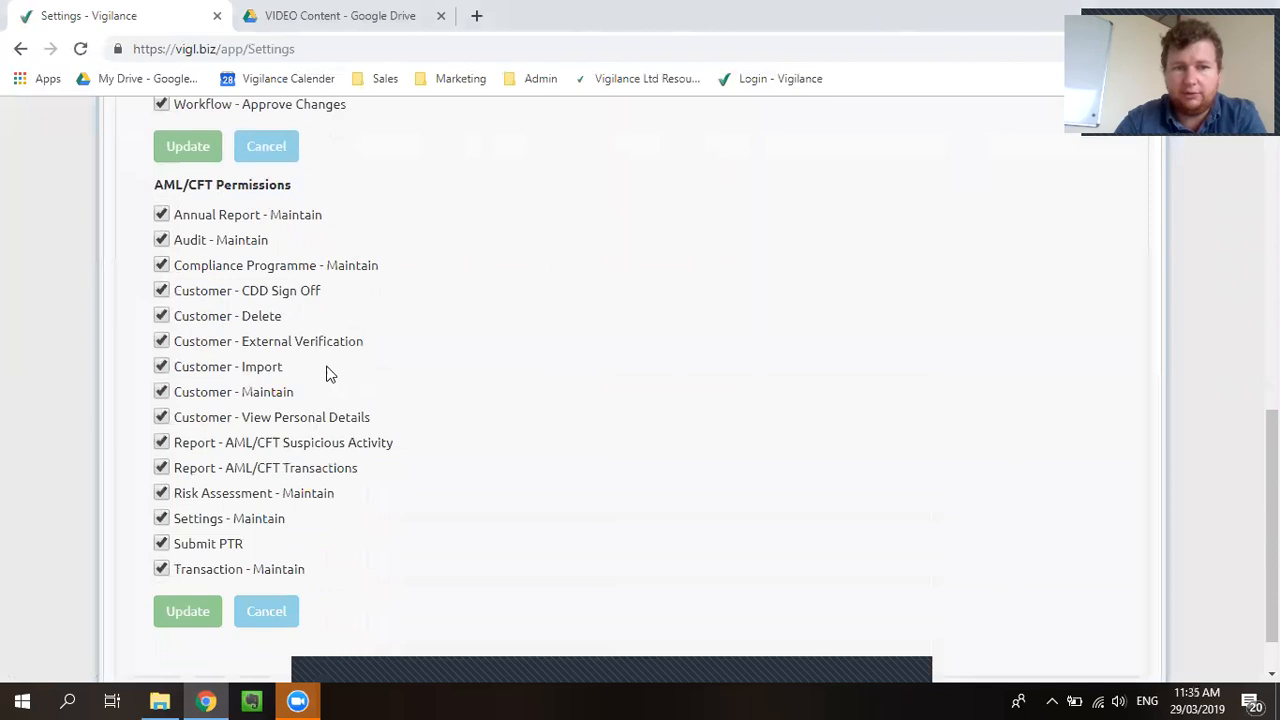
drag(362, 341, 129, 341)
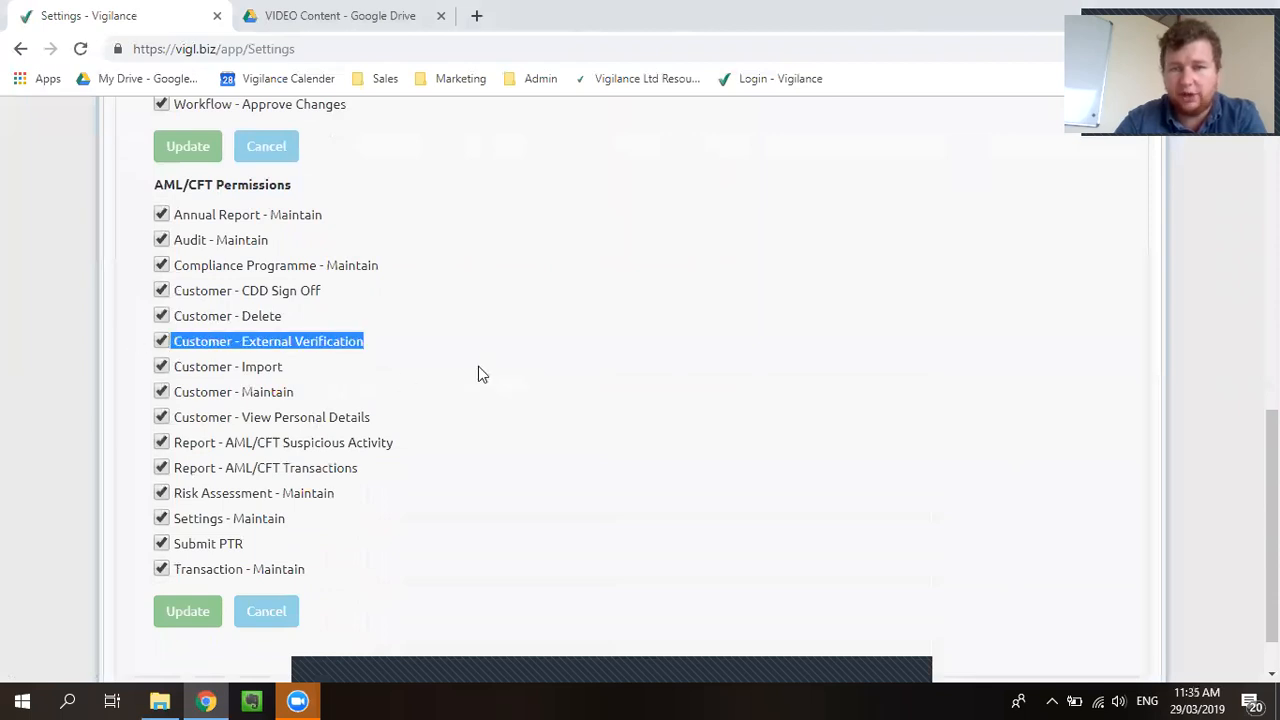
scroll(470, 372, up, 10)
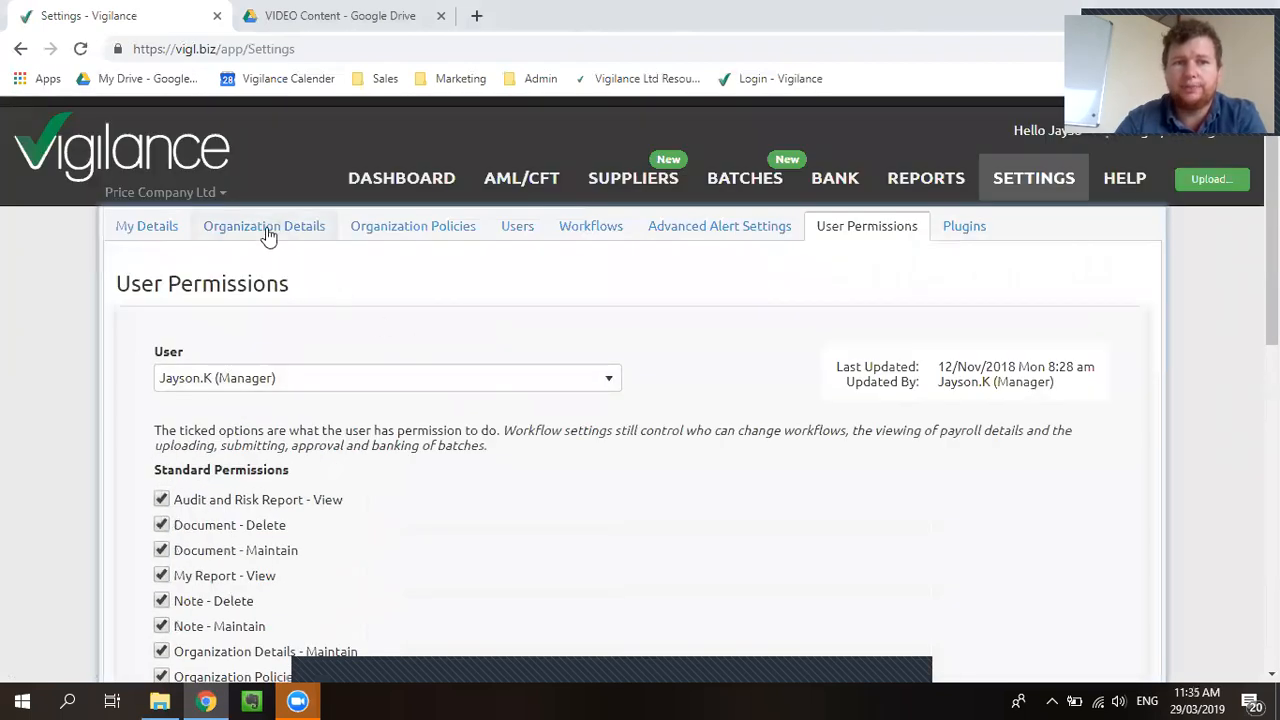
click(527, 180)
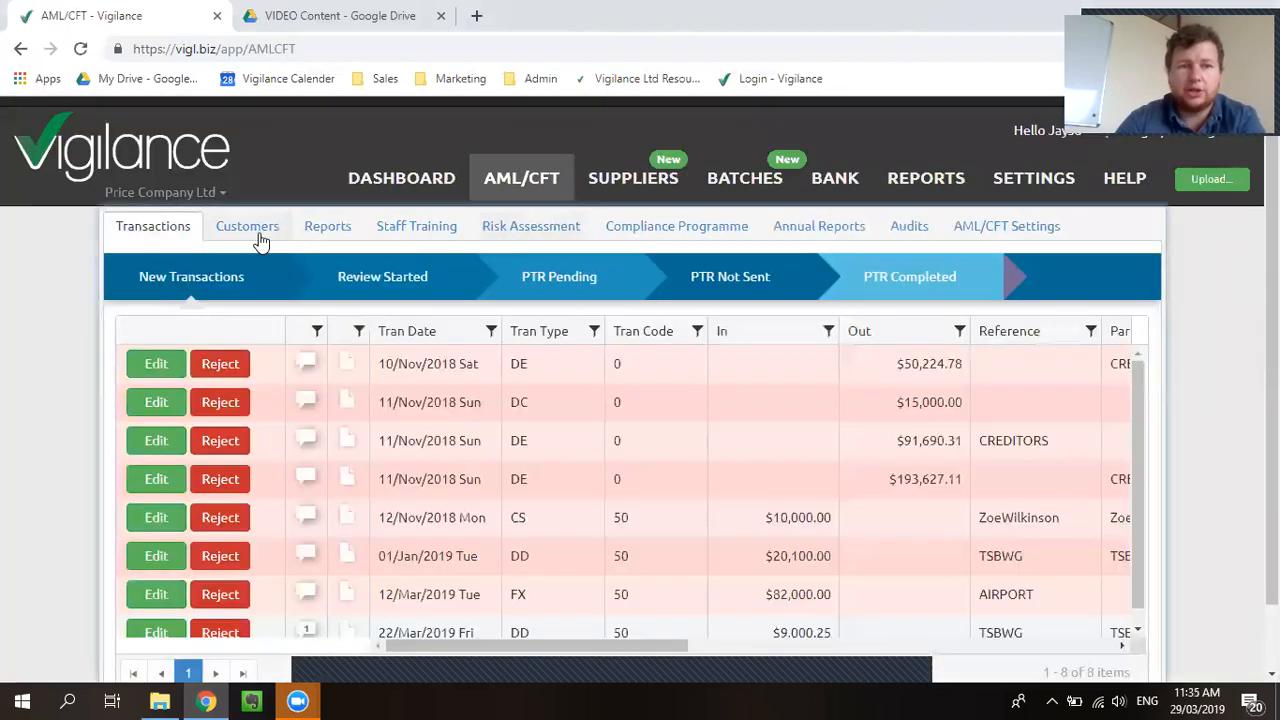
Step: Open the customer's record for editing from the Customers list and scroll through its sections
click(261, 240)
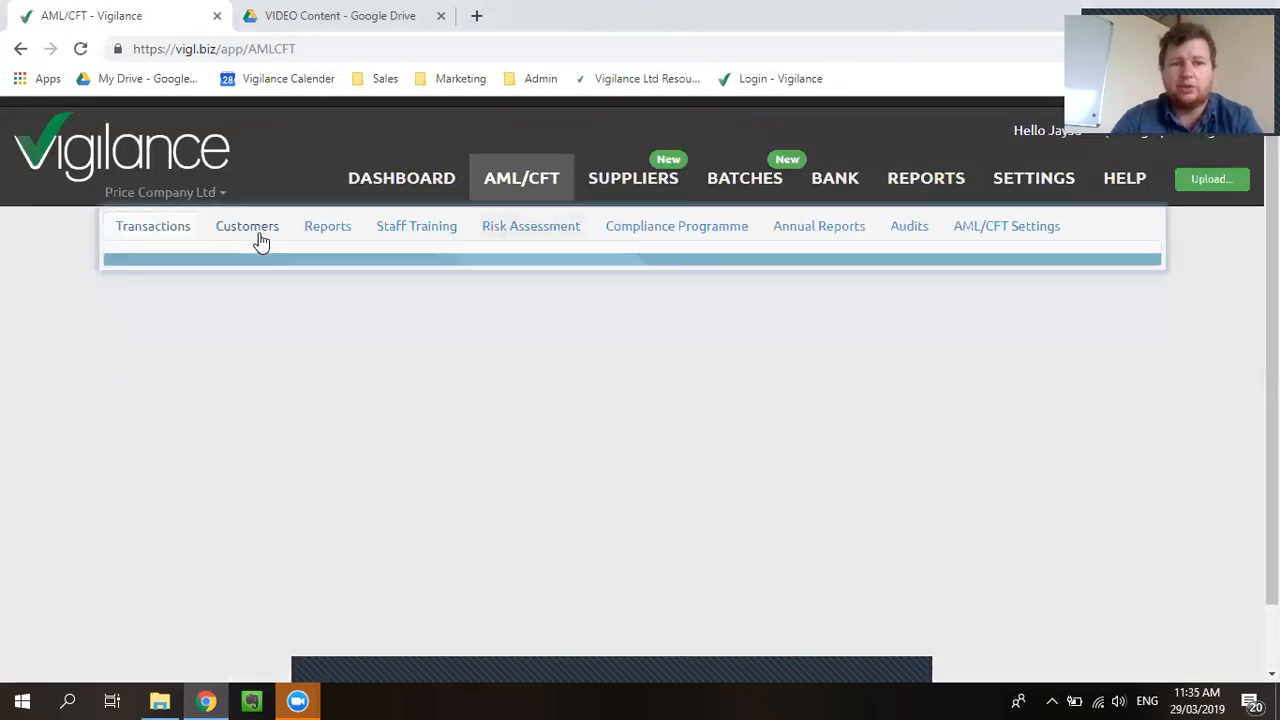
scroll(380, 365, down, 1)
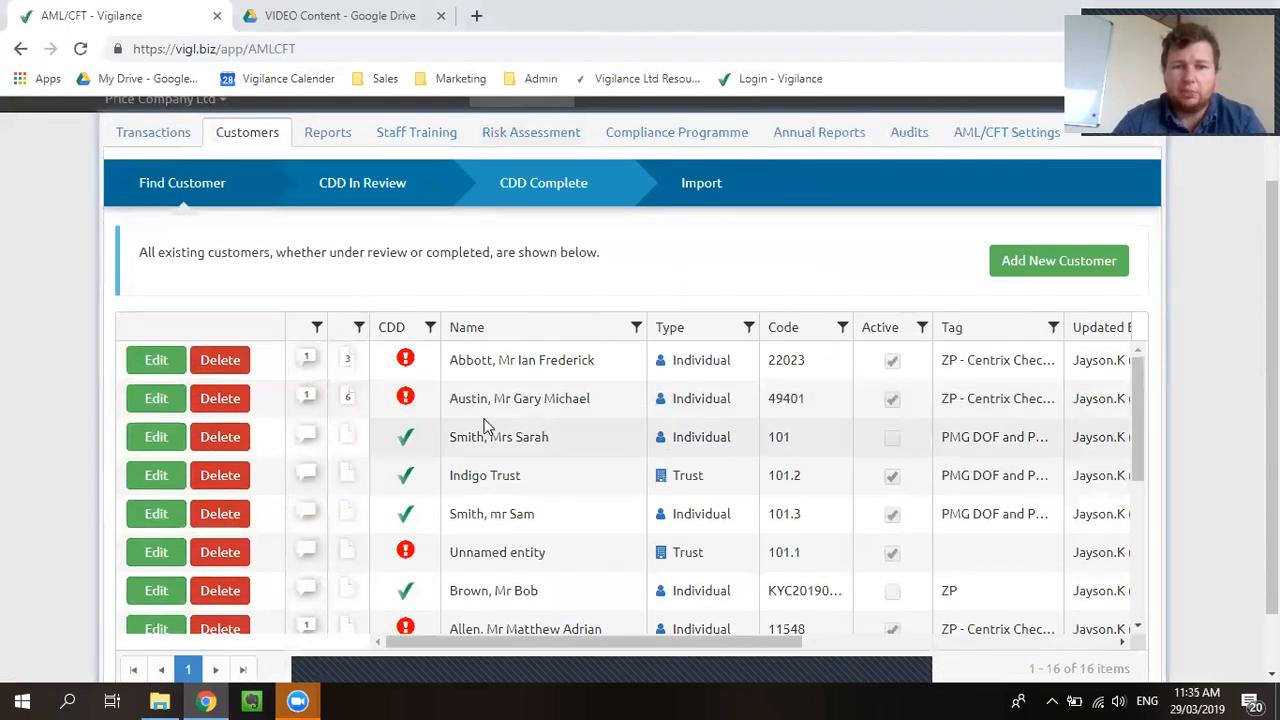
click(168, 400)
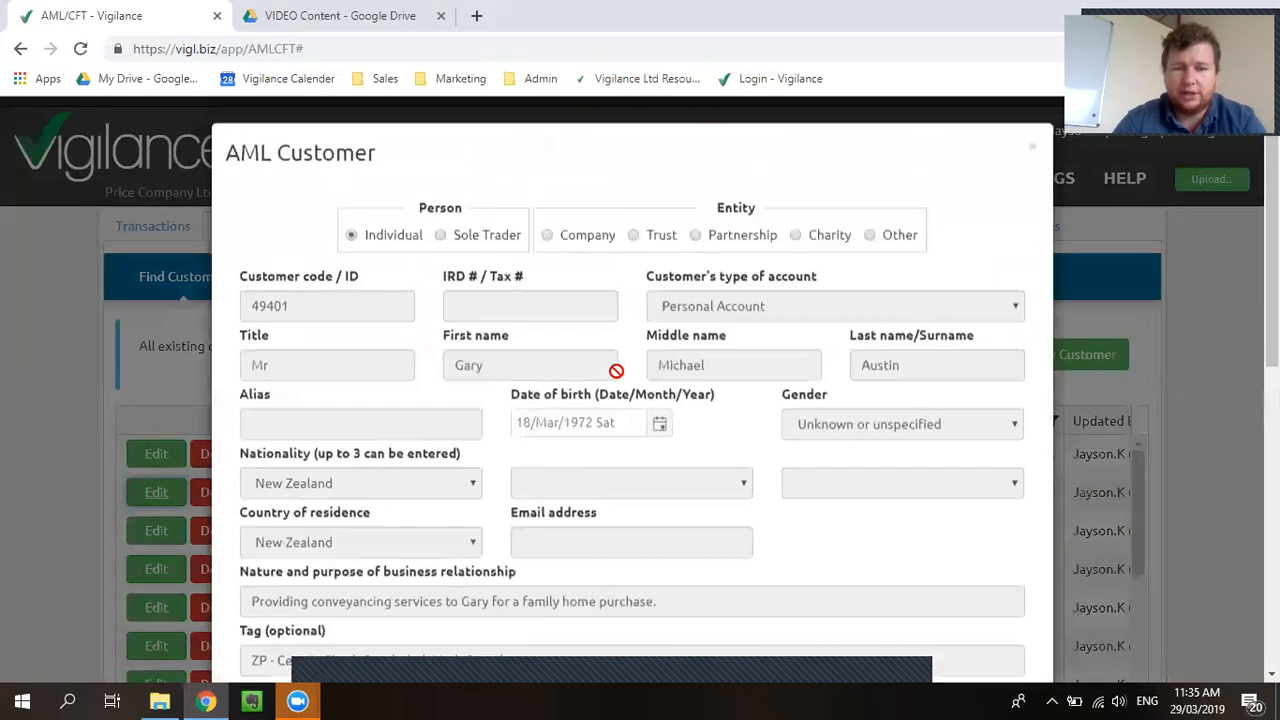
scroll(610, 368, down, 1)
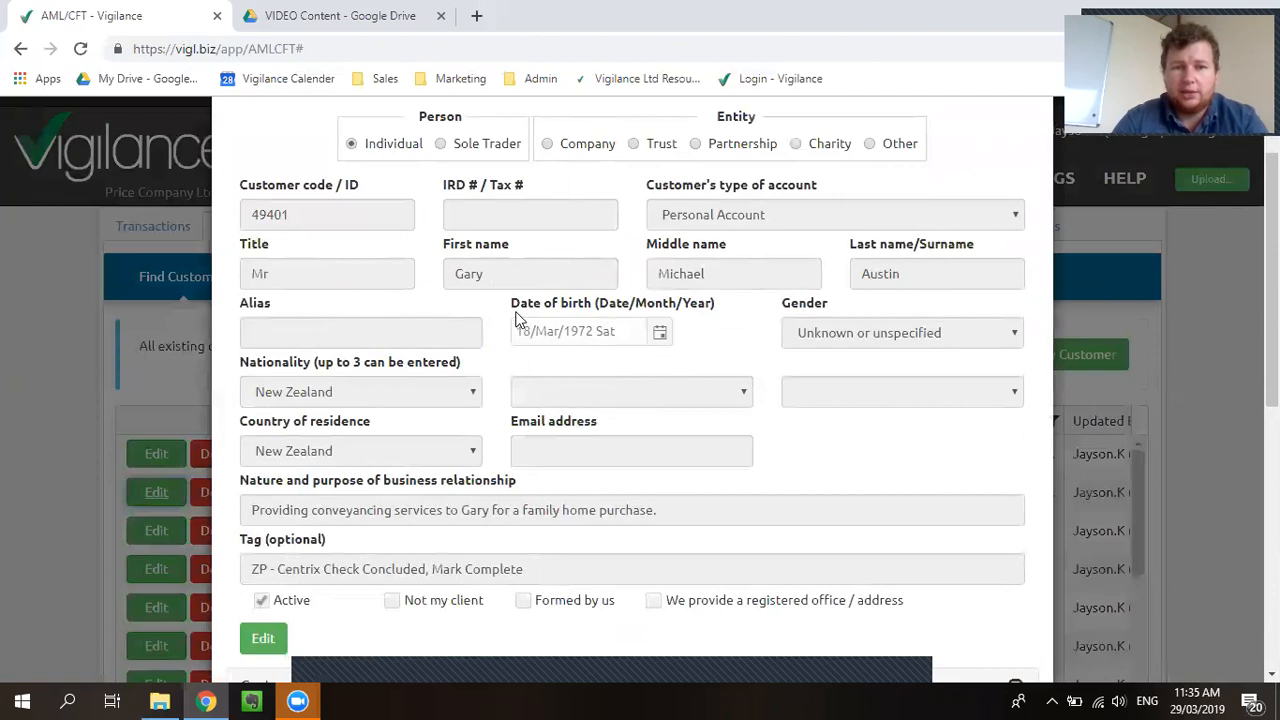
scroll(514, 385, down, 2)
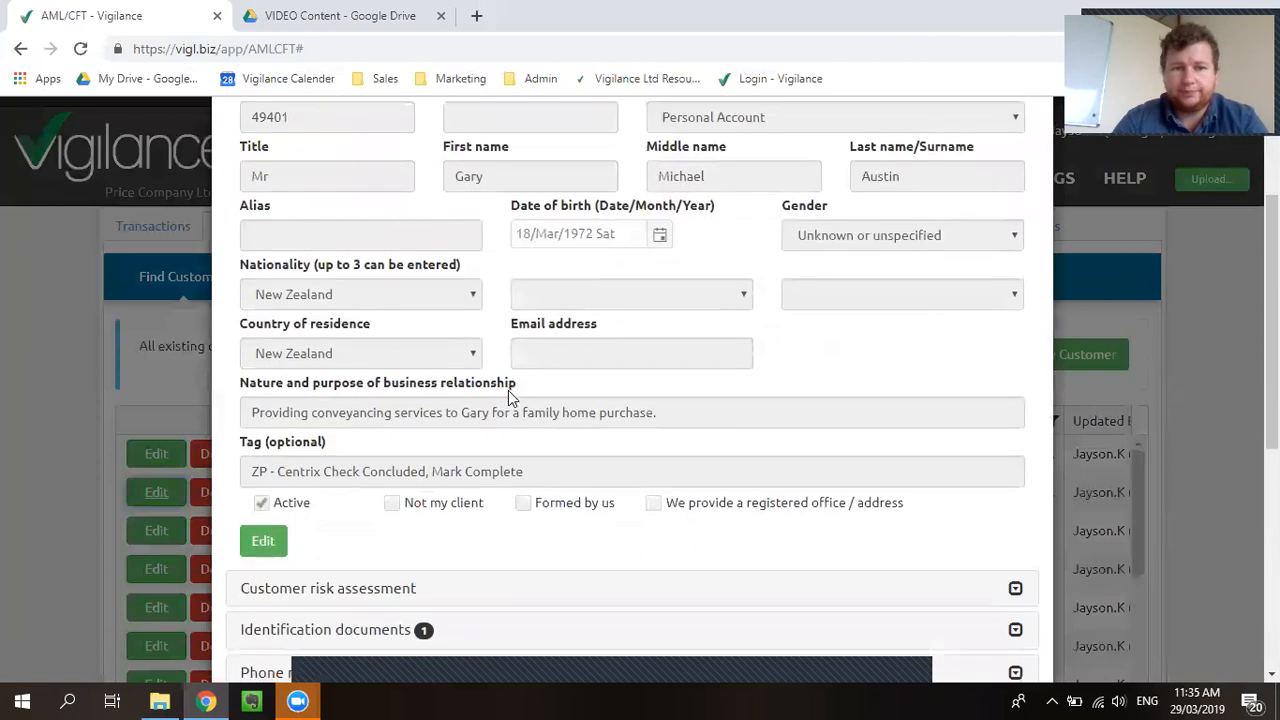
scroll(318, 322, down, 1)
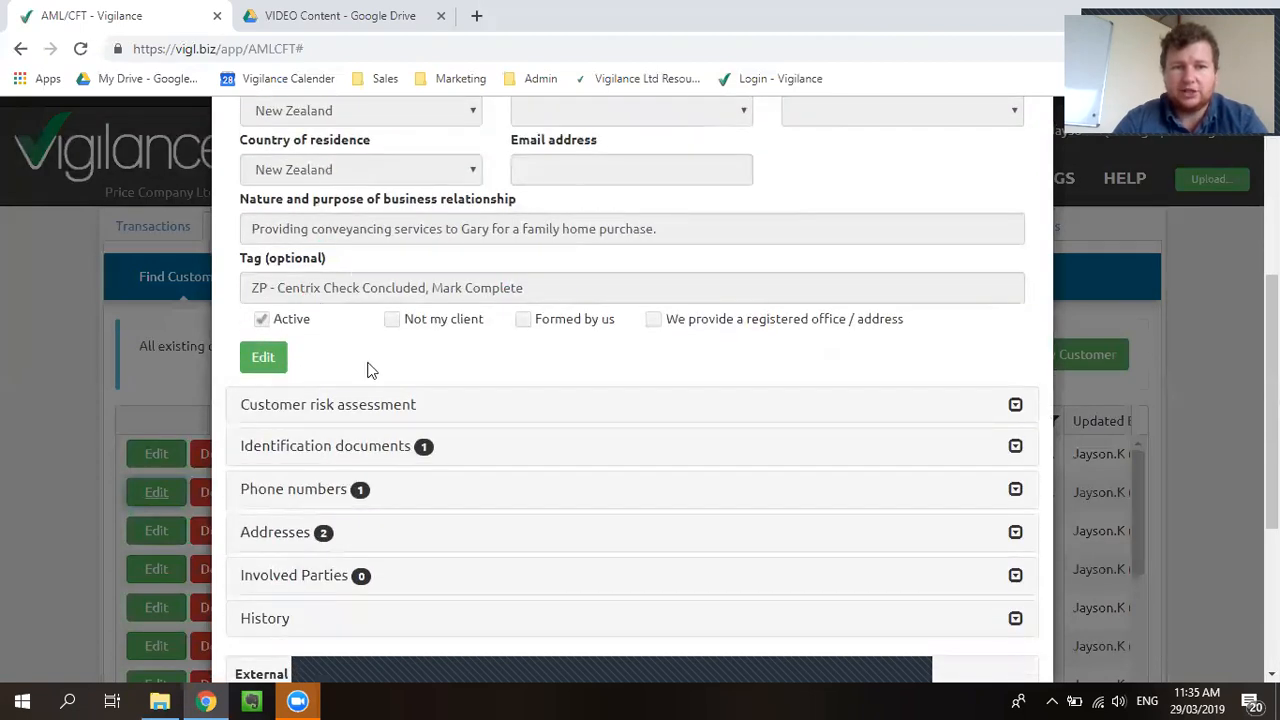
Step: Review the driver licence under Identification documents, then collapse that section
click(366, 447)
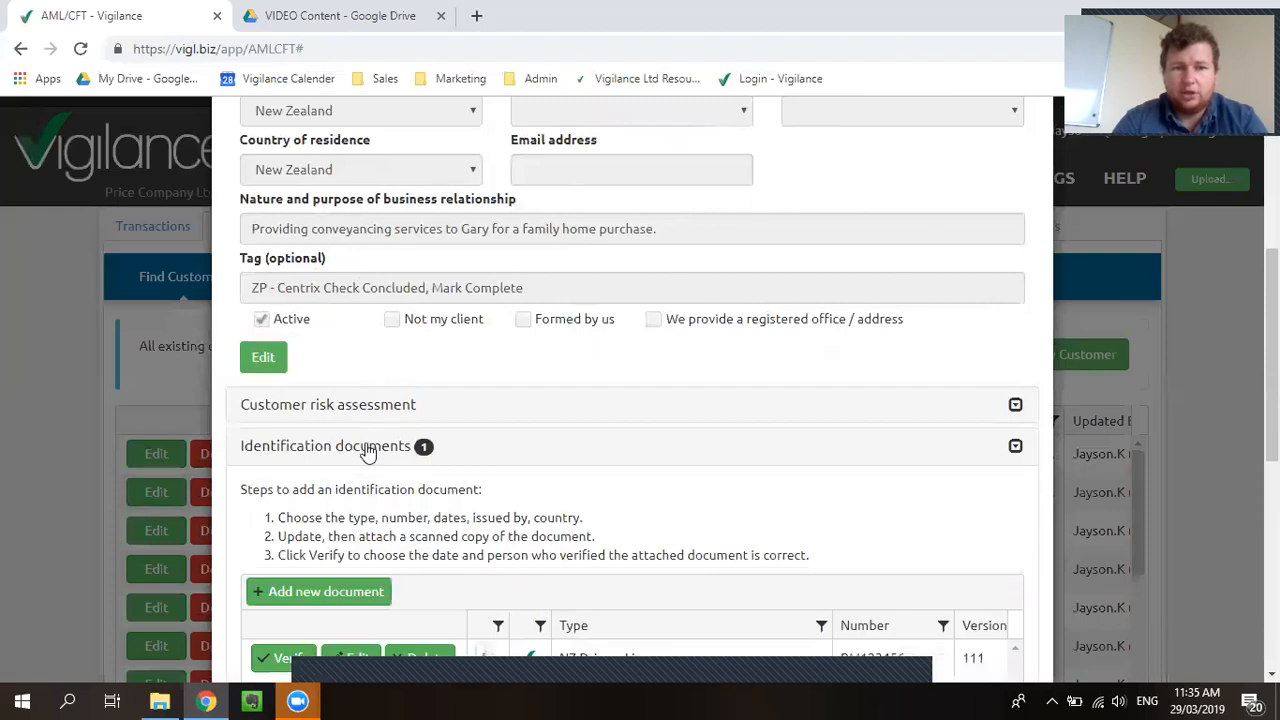
scroll(553, 490, down, 1)
scroll(553, 520, down, 2)
drag(558, 630, 520, 630)
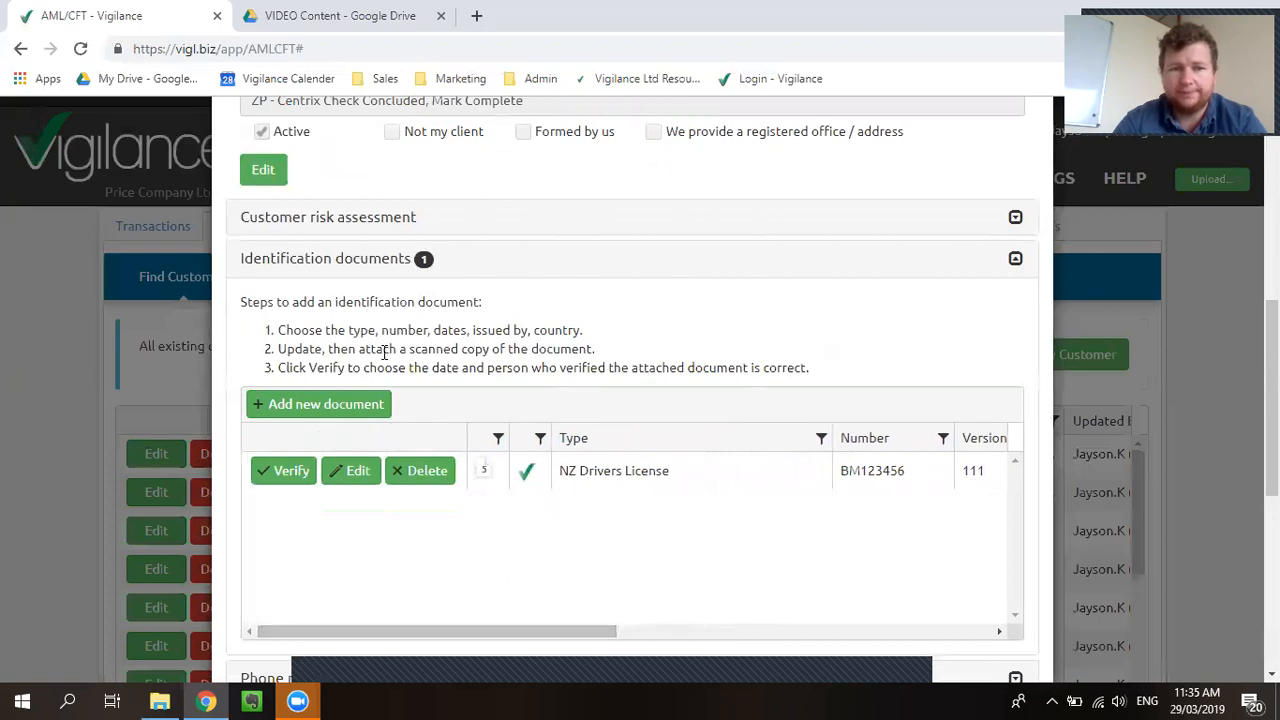
click(338, 270)
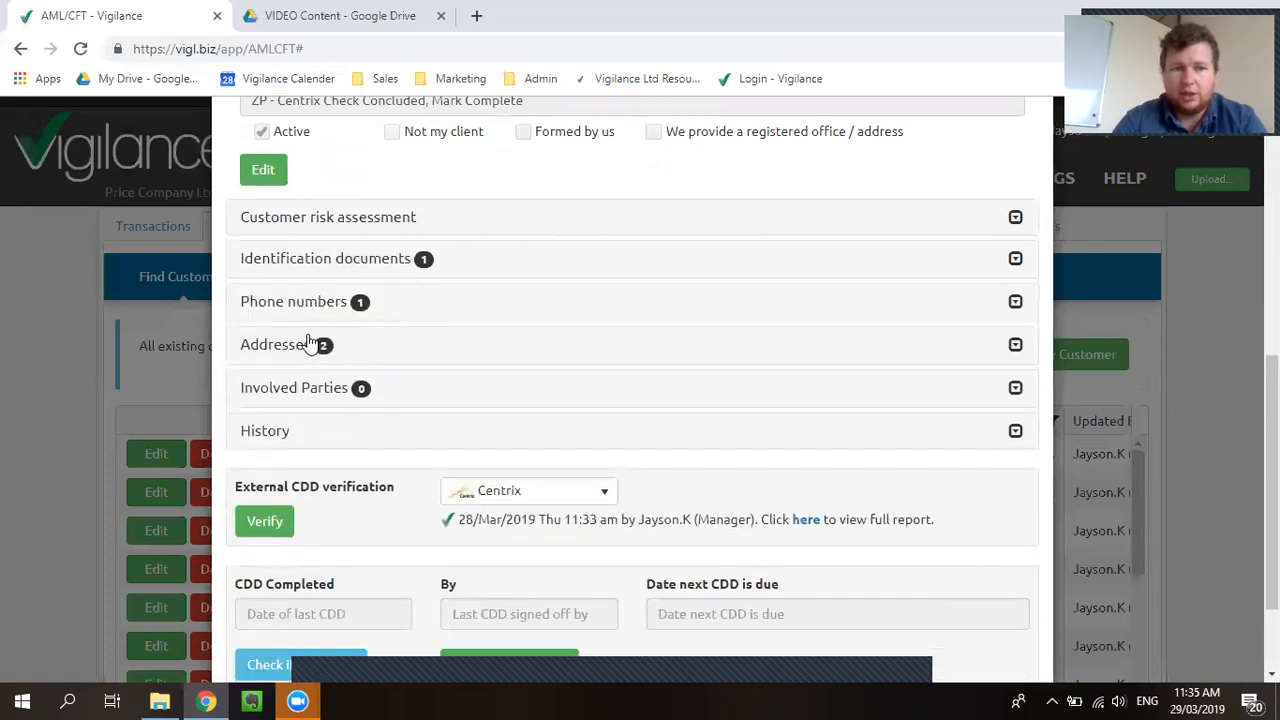
Step: Review the verified home address and unverified mailing address, then collapse Addresses
click(310, 345)
scroll(550, 520, down, 2)
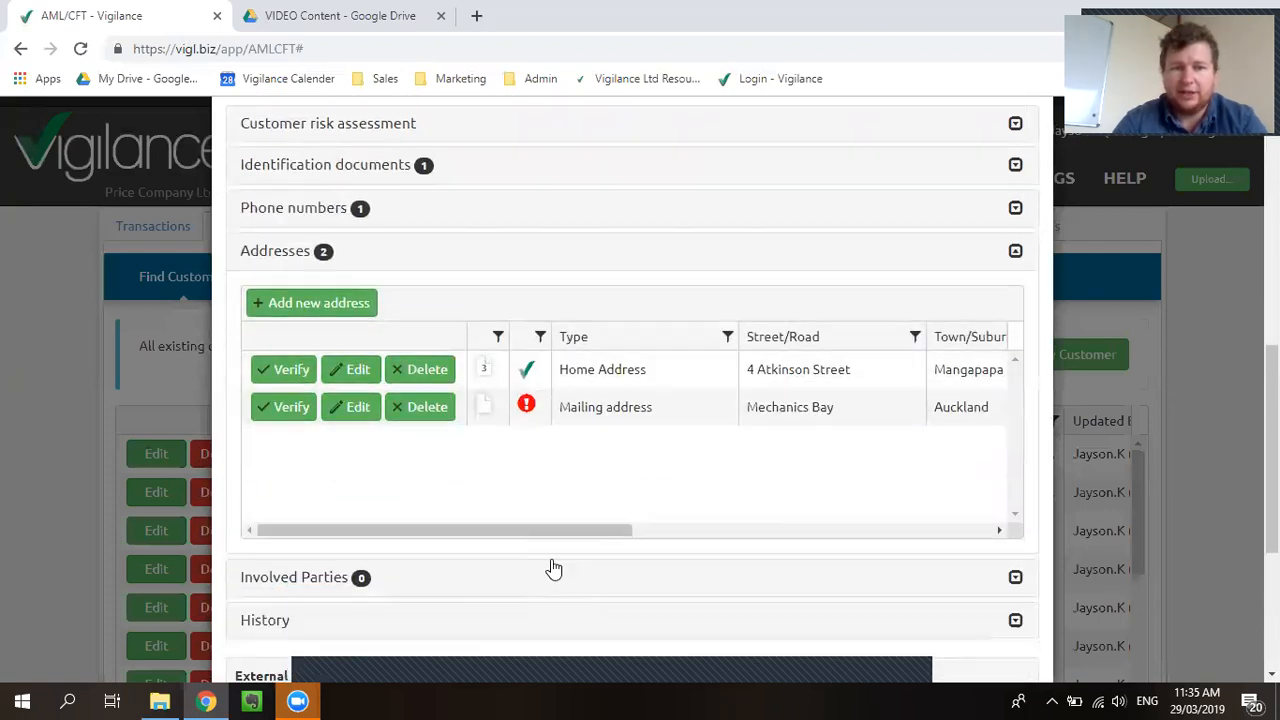
drag(549, 531, 469, 600)
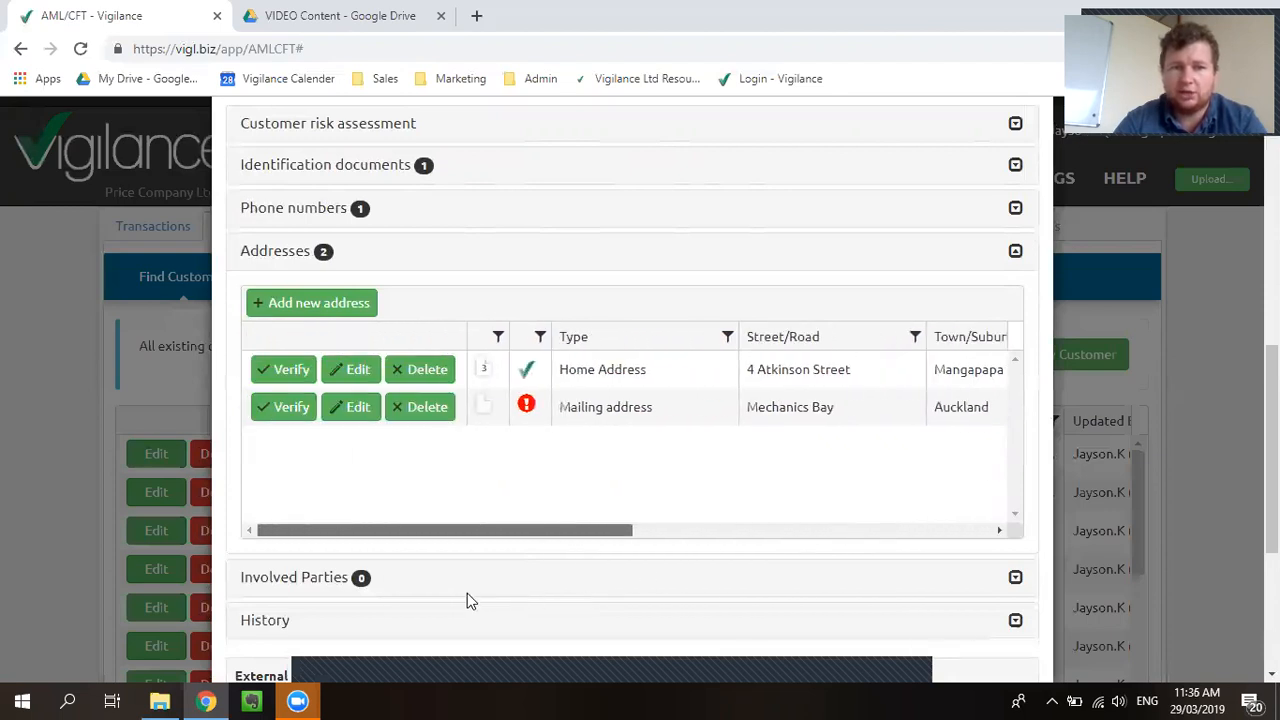
click(322, 252)
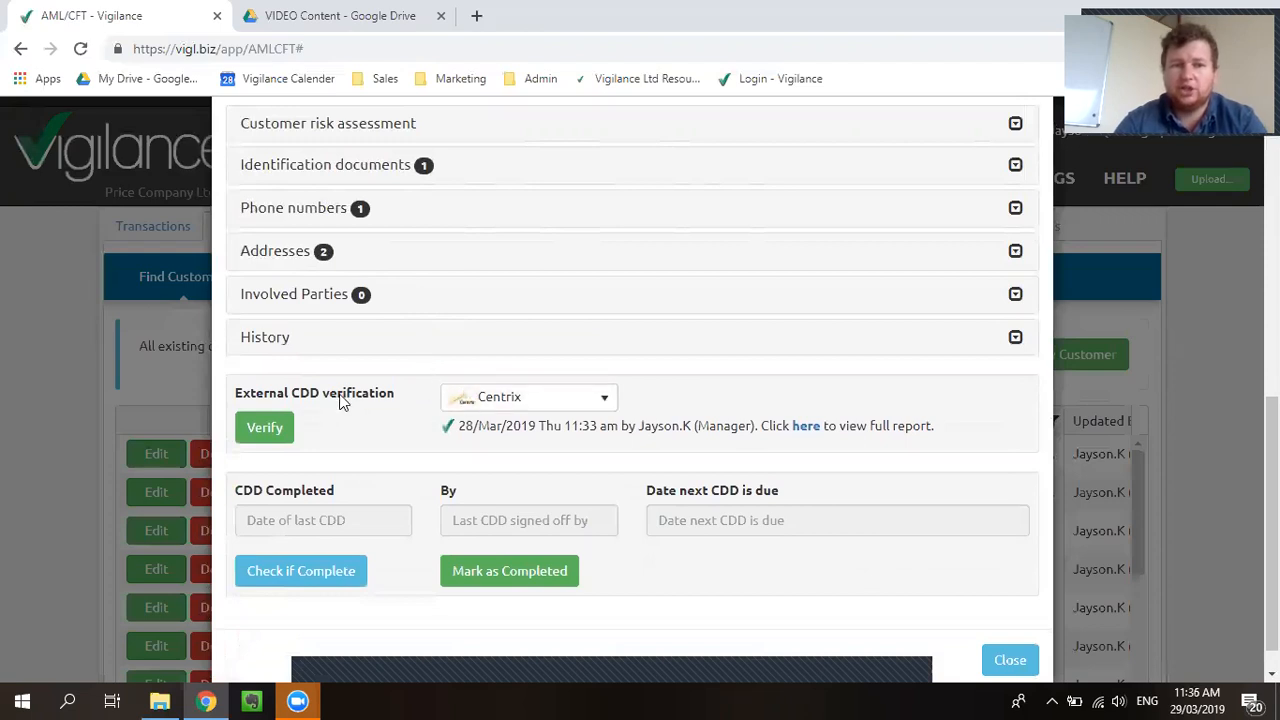
Step: Open the Centrix verification form and set Consent given to YES
click(287, 430)
click(287, 430)
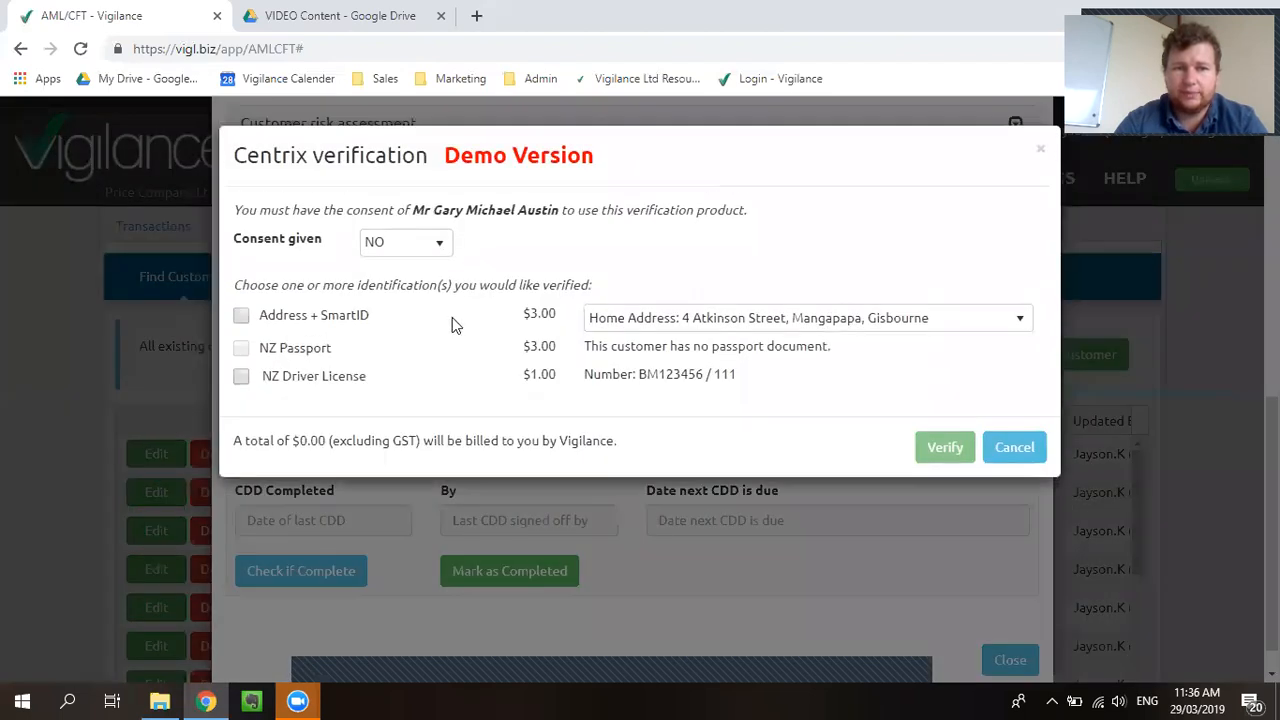
click(405, 242)
click(411, 297)
click(327, 285)
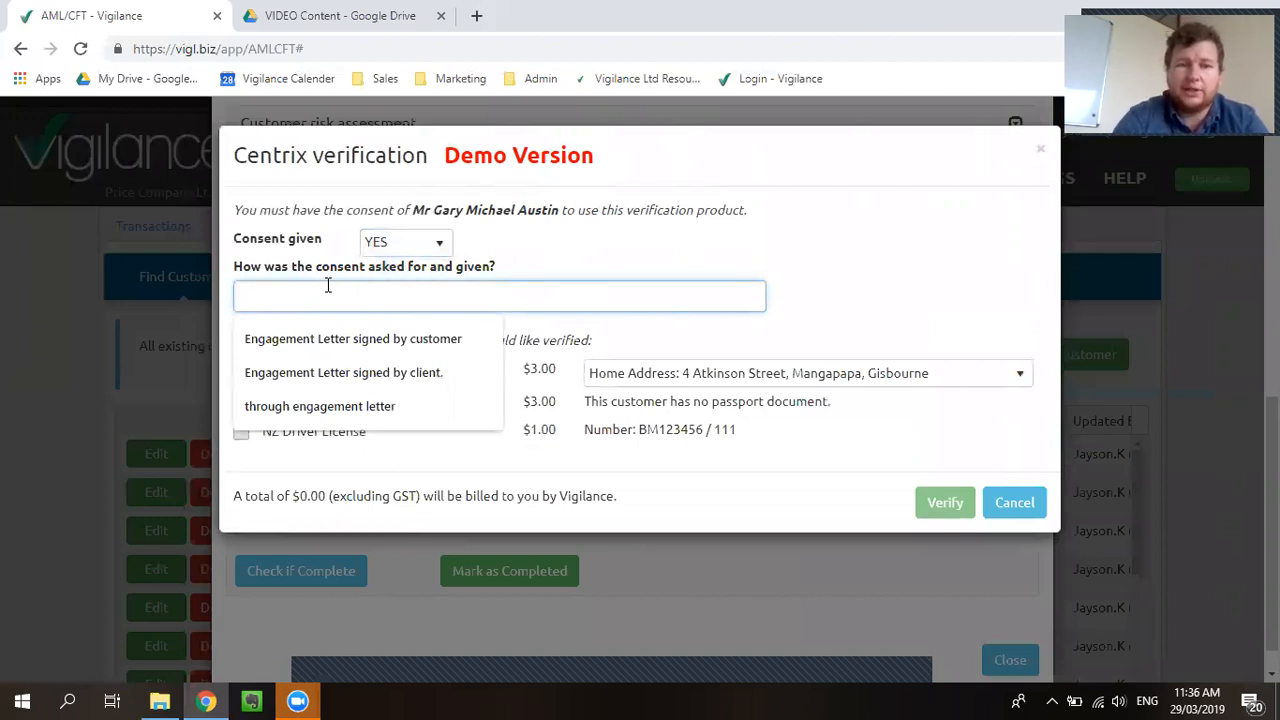
Step: Record consent as 'Engagement Letter signed by customer', noting no passport and the licence number
click(409, 338)
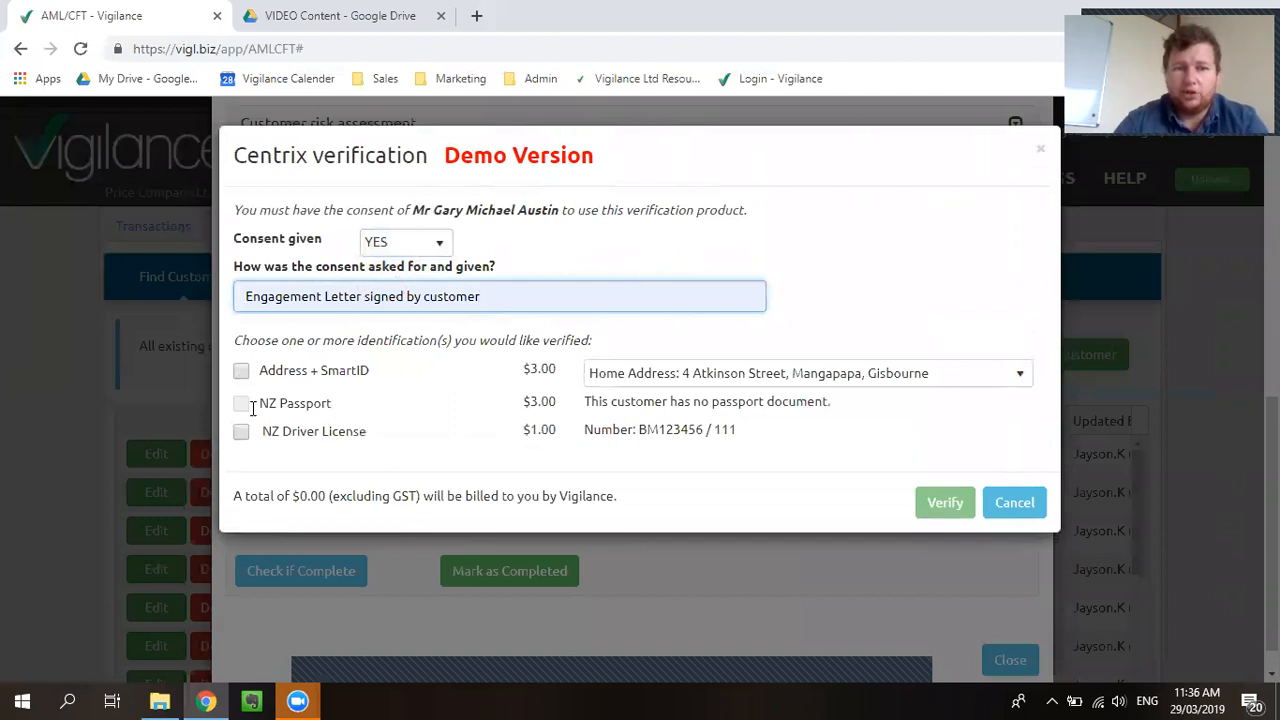
drag(590, 401, 851, 418)
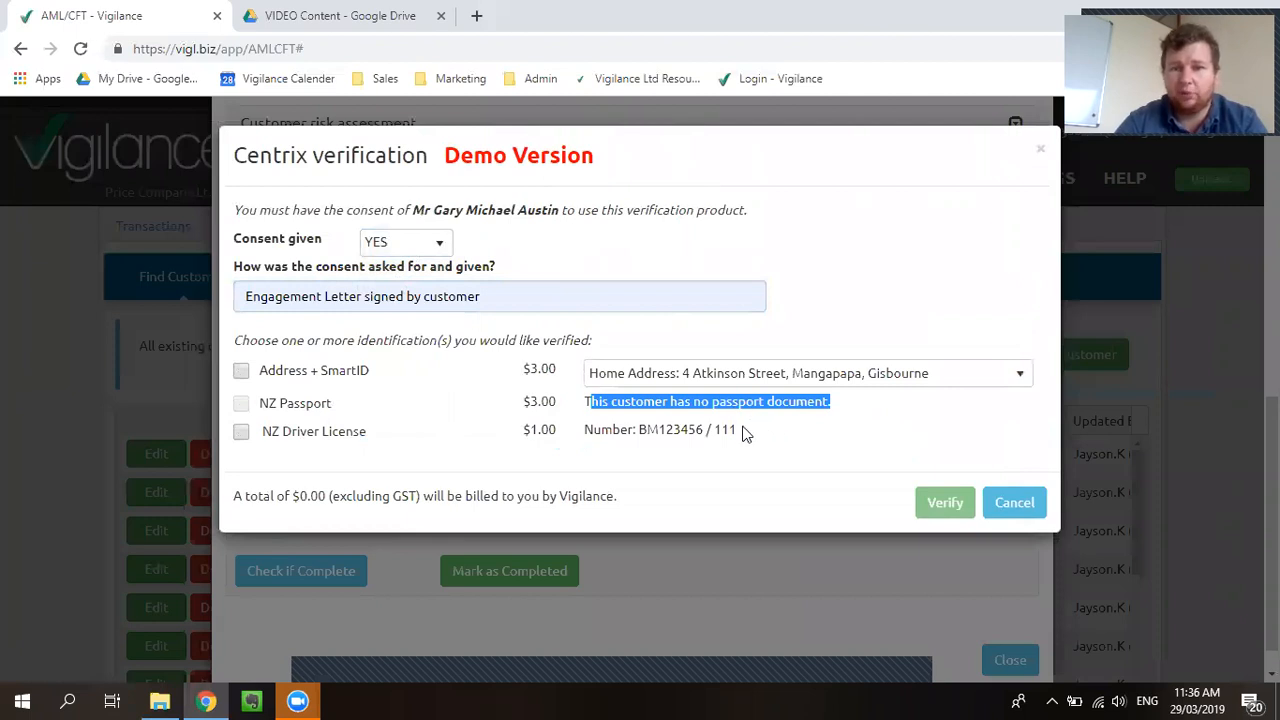
drag(680, 429, 686, 428)
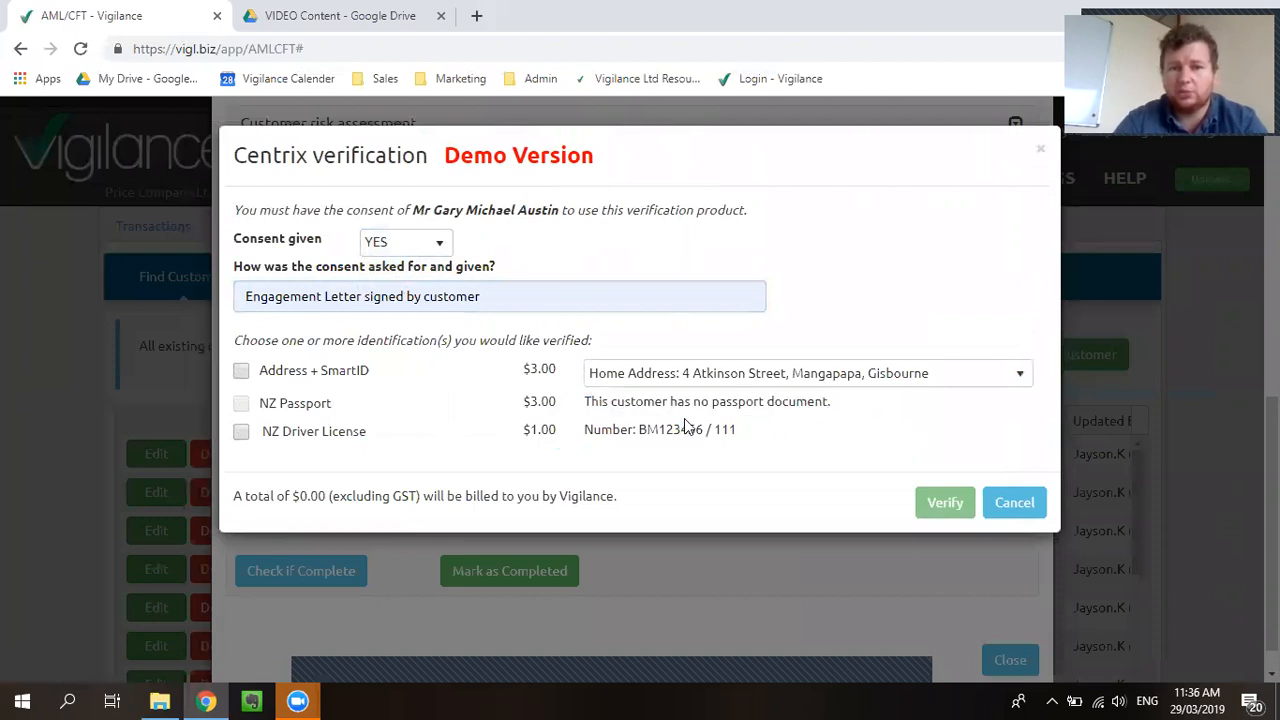
Step: Select Address + SmartID on the Home Address plus NZ Driver License, totalling $4.00
click(241, 371)
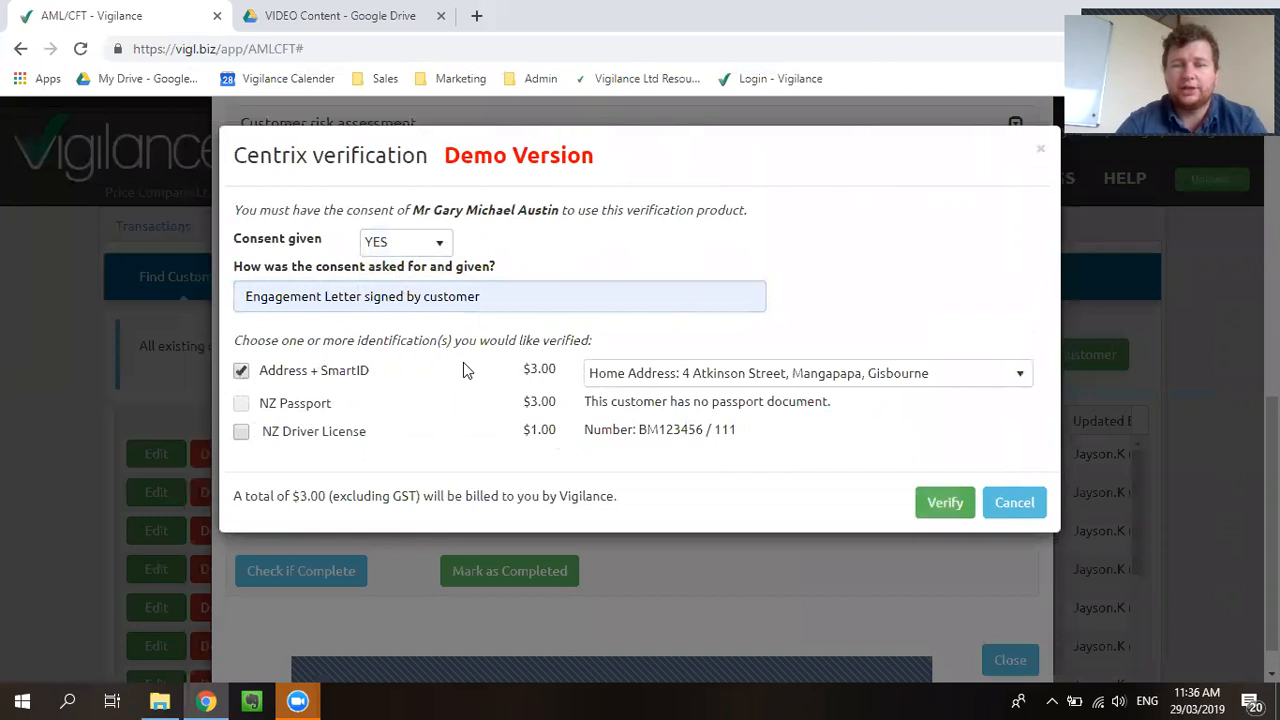
click(241, 431)
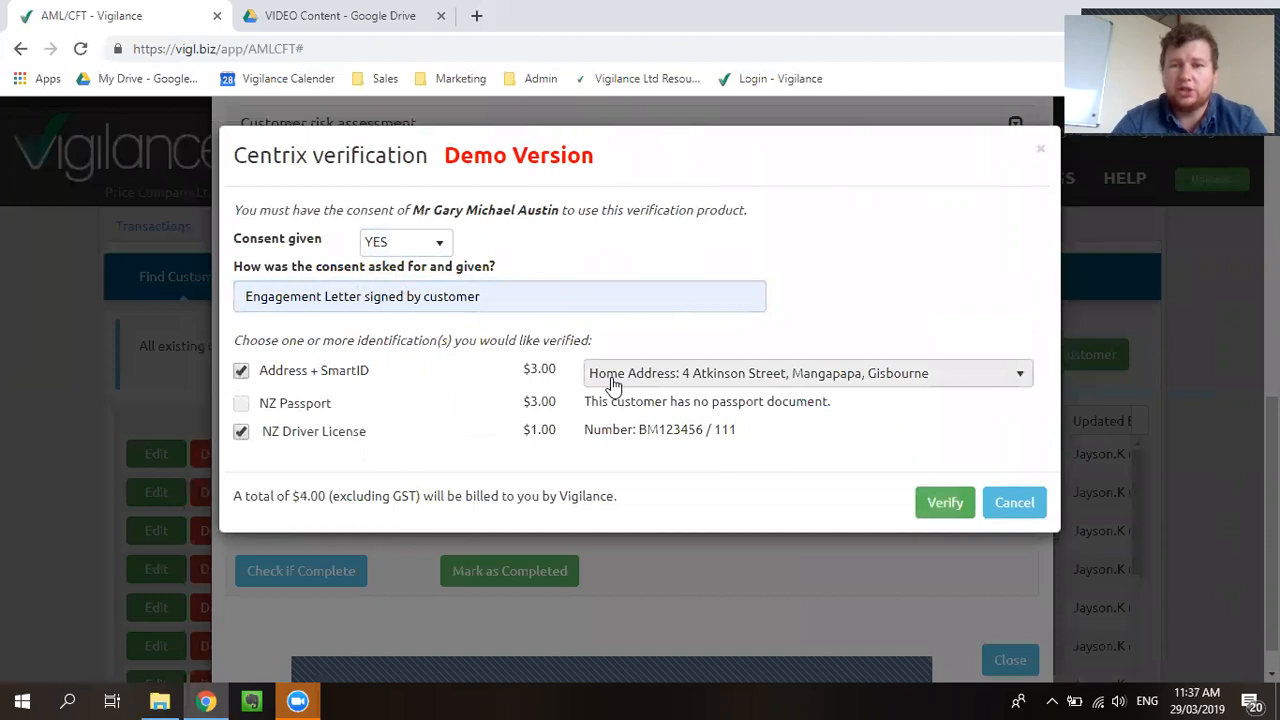
click(645, 382)
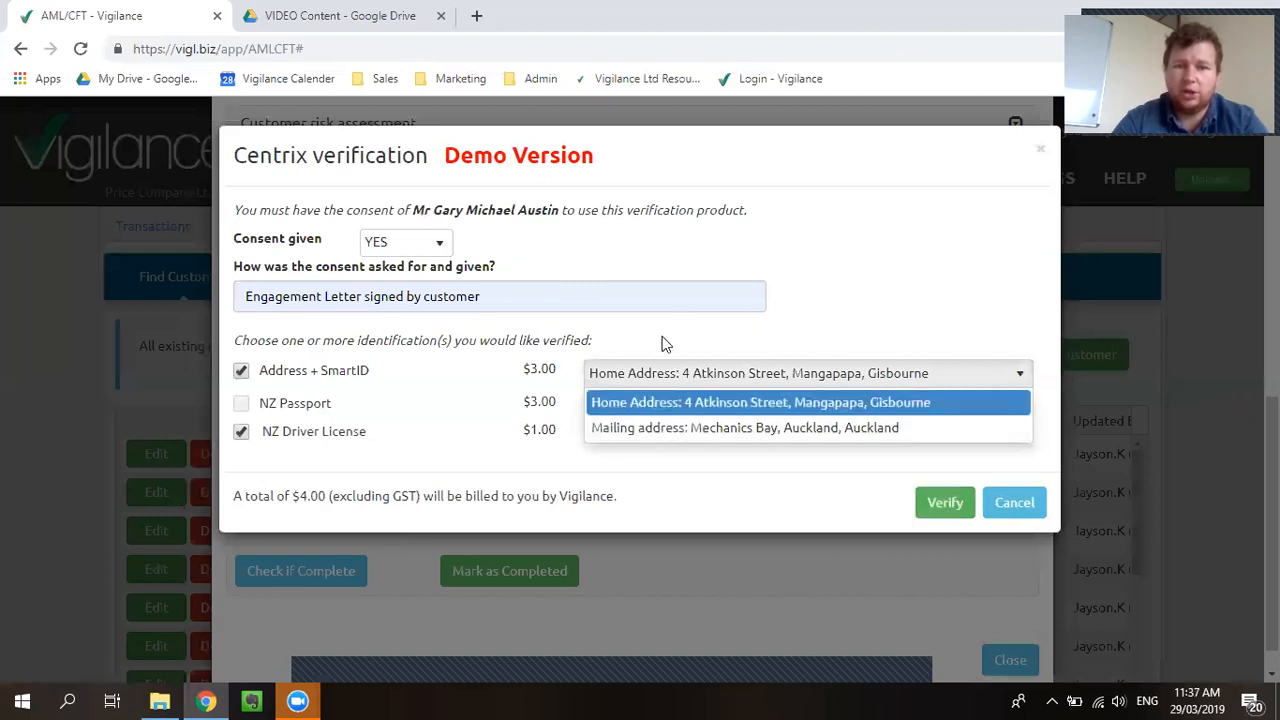
click(691, 402)
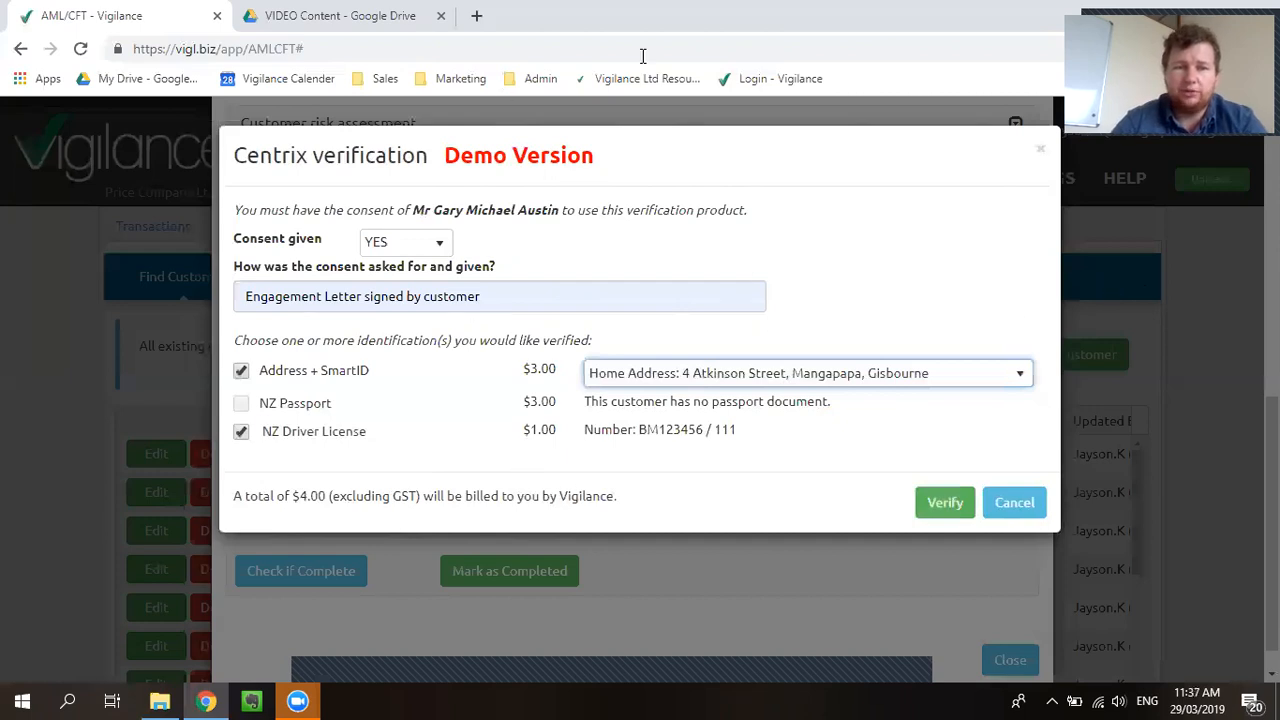
Step: Run the Centrix check, review the passed Summary of Results, and open the saved reports
click(945, 503)
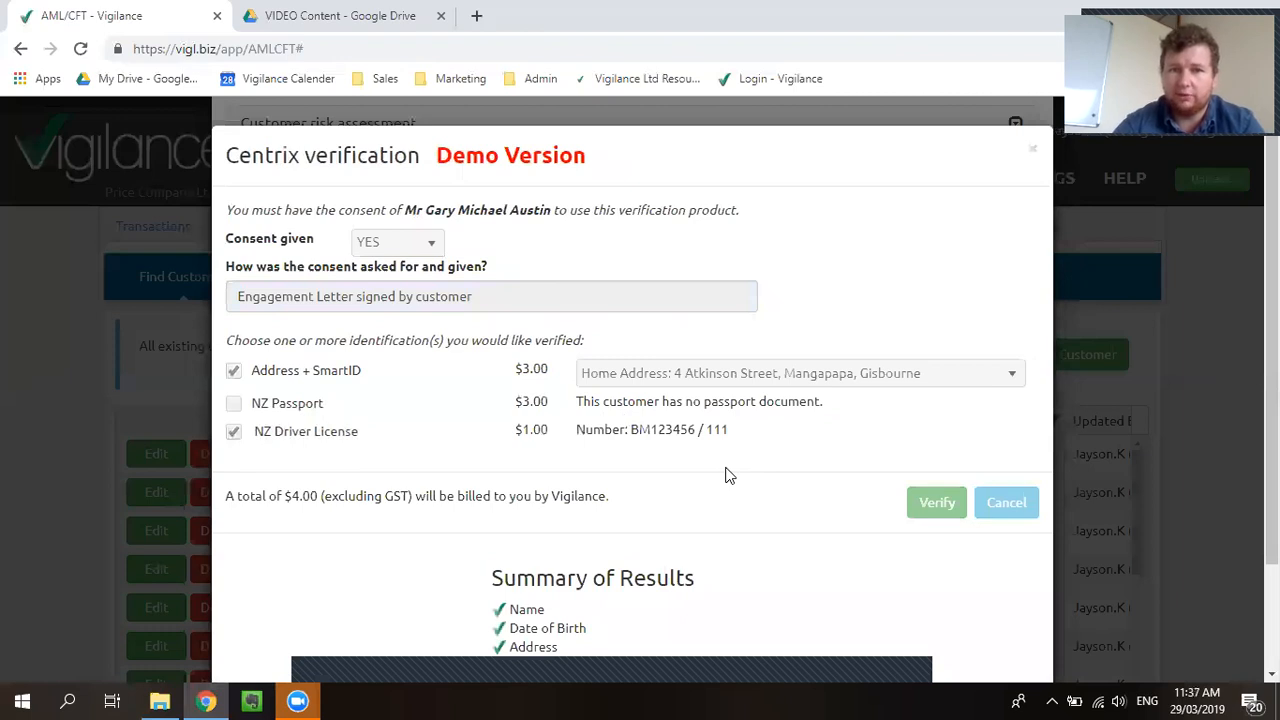
scroll(683, 482, down, 2)
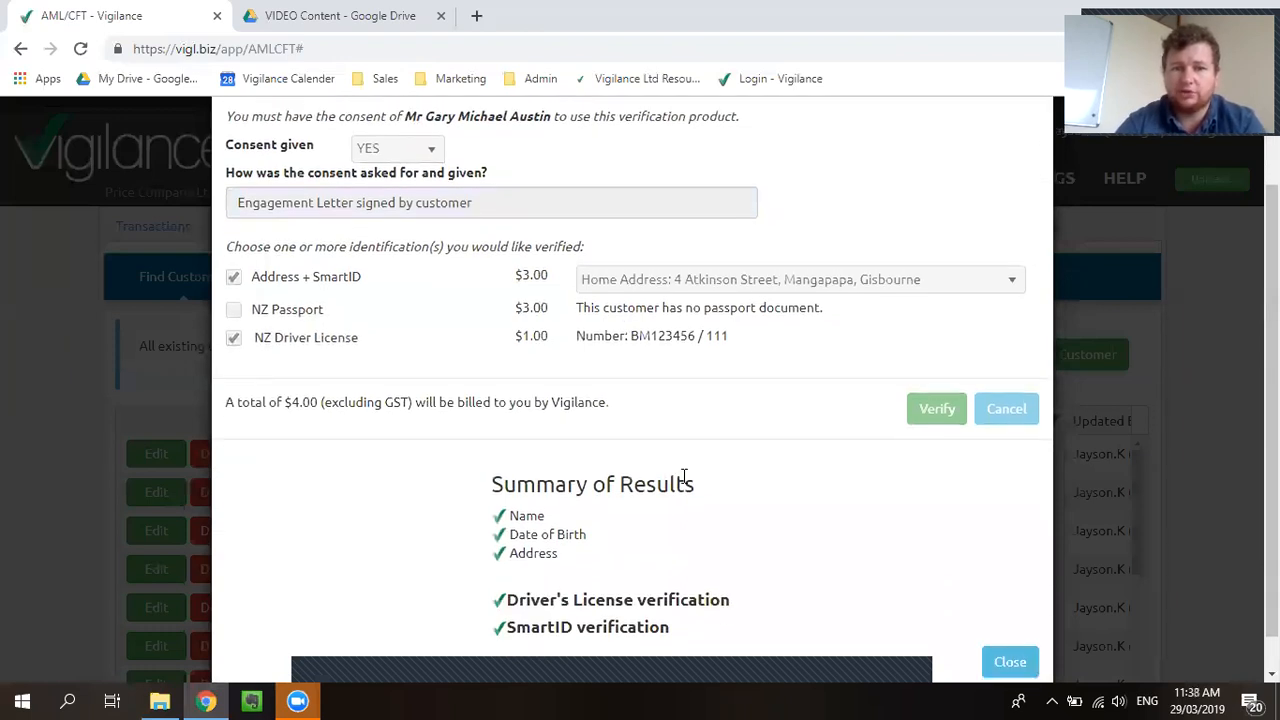
scroll(505, 540, down, 1)
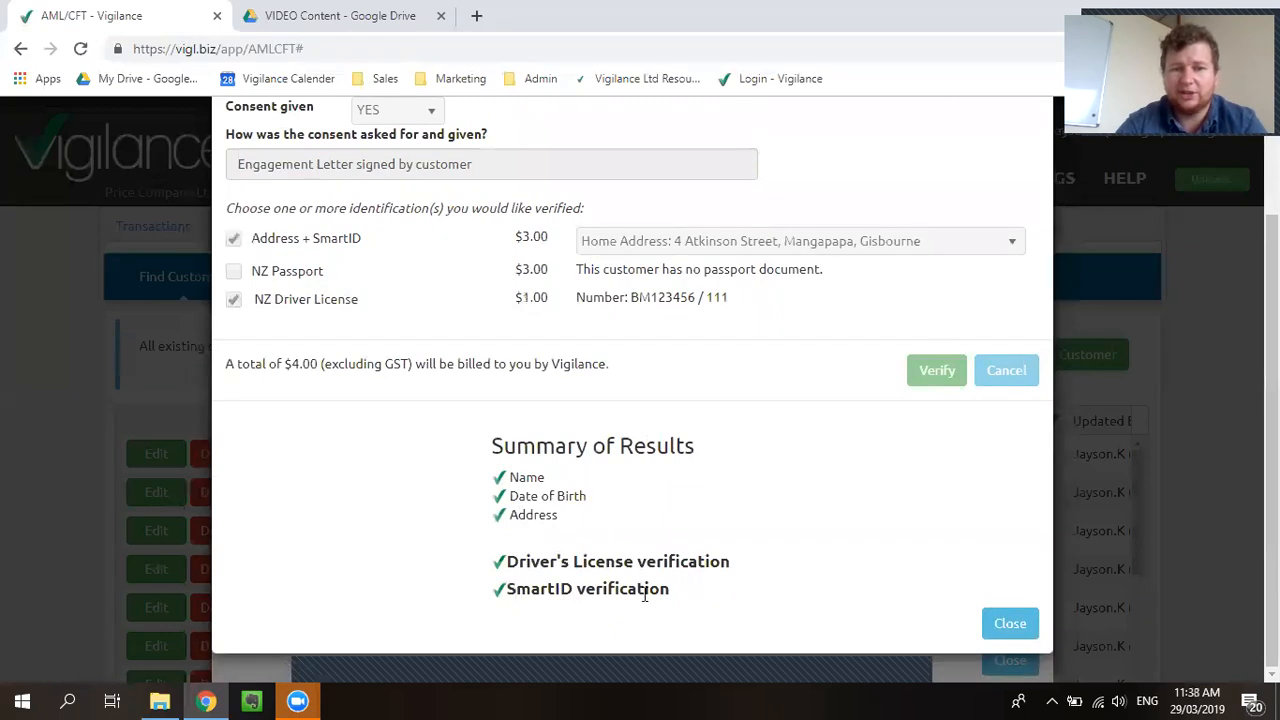
click(1005, 625)
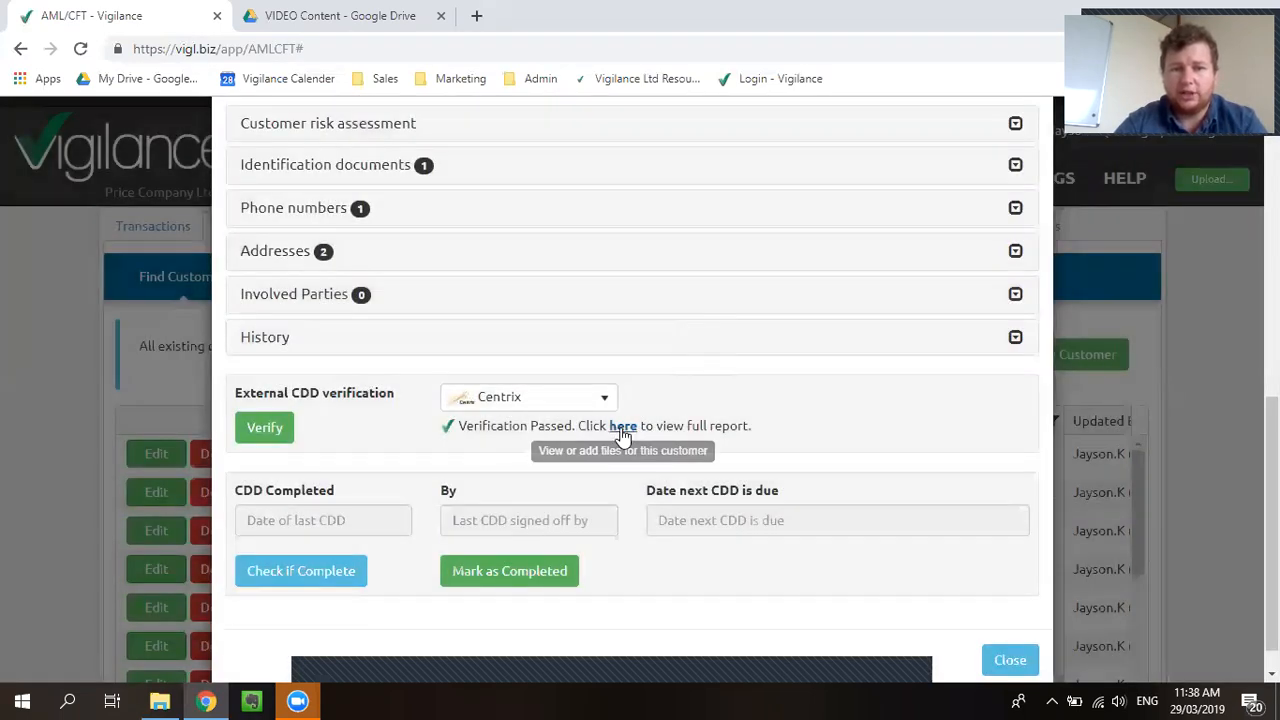
click(622, 428)
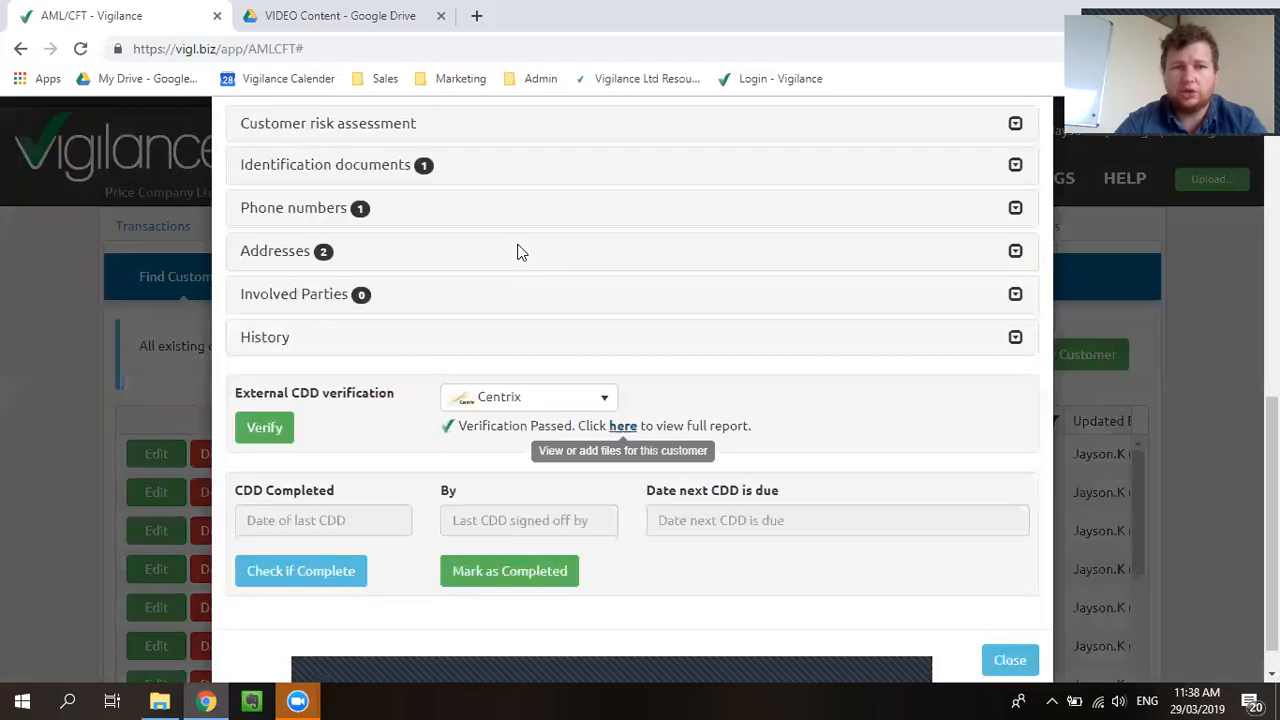
Step: View the newest CentrixReport PDF, checking Smart ID verified and PEP watchlist clear
click(819, 277)
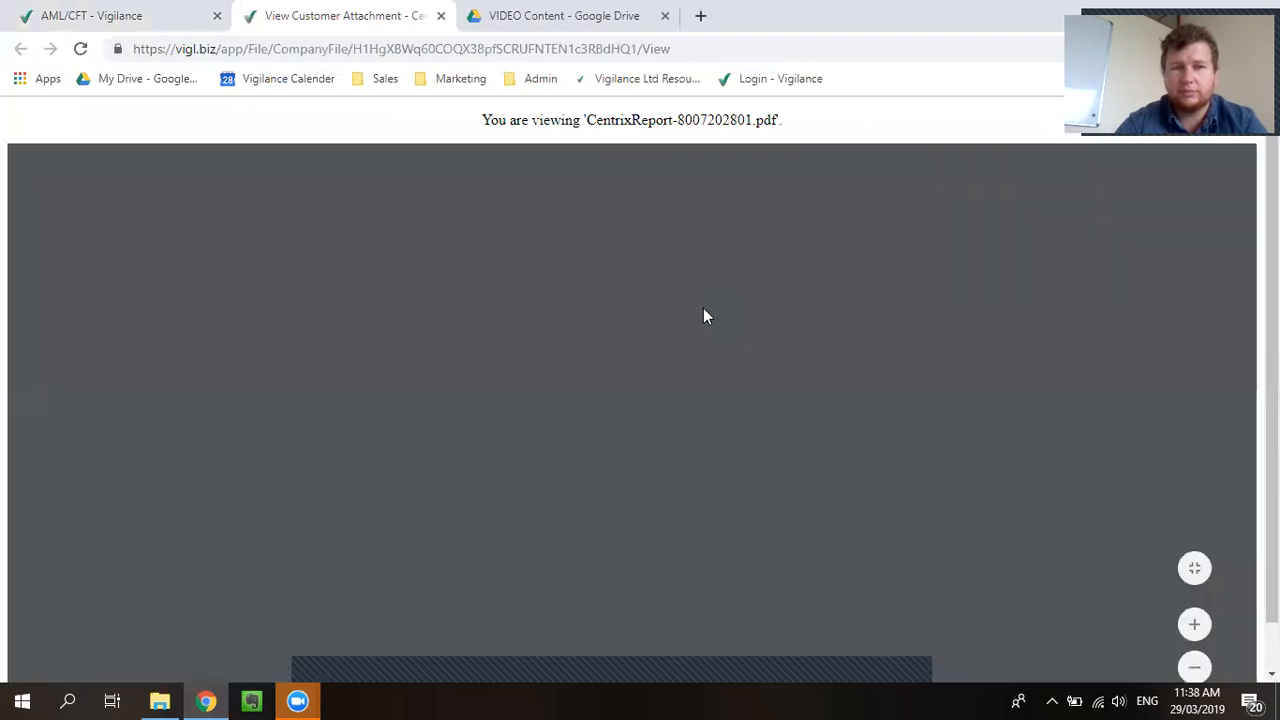
scroll(485, 330, down, 1)
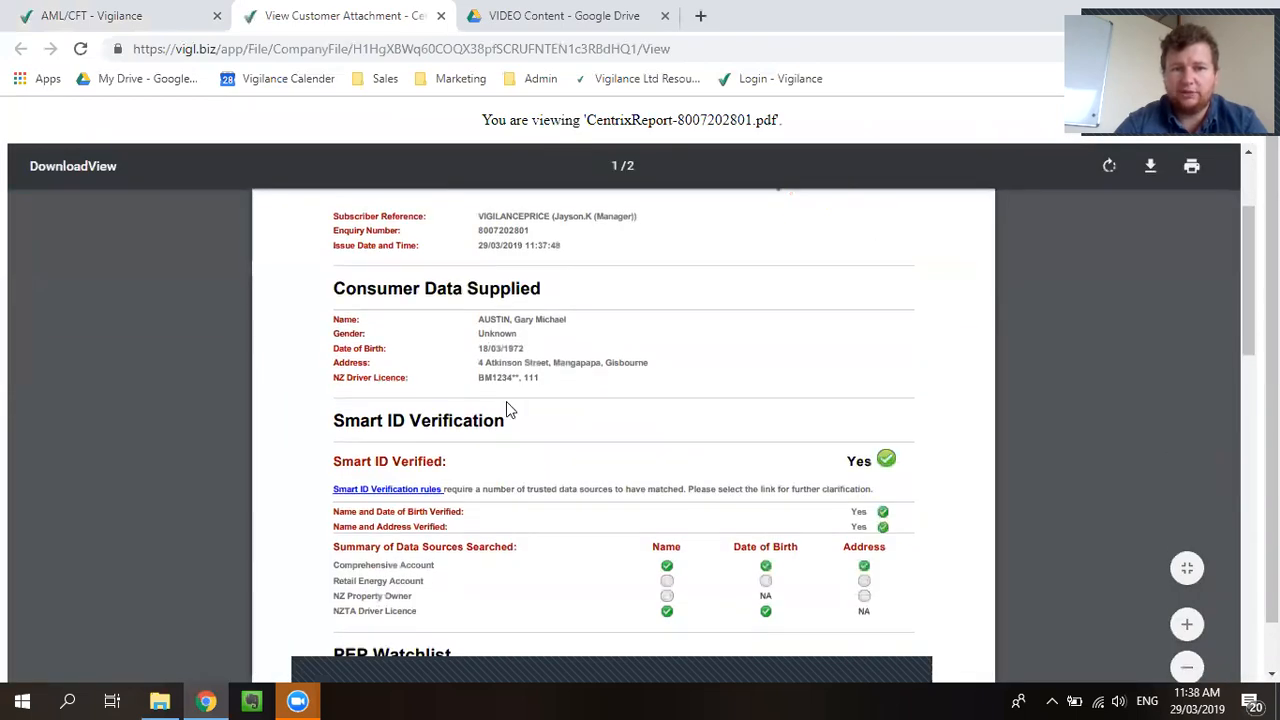
scroll(506, 401, down, 2)
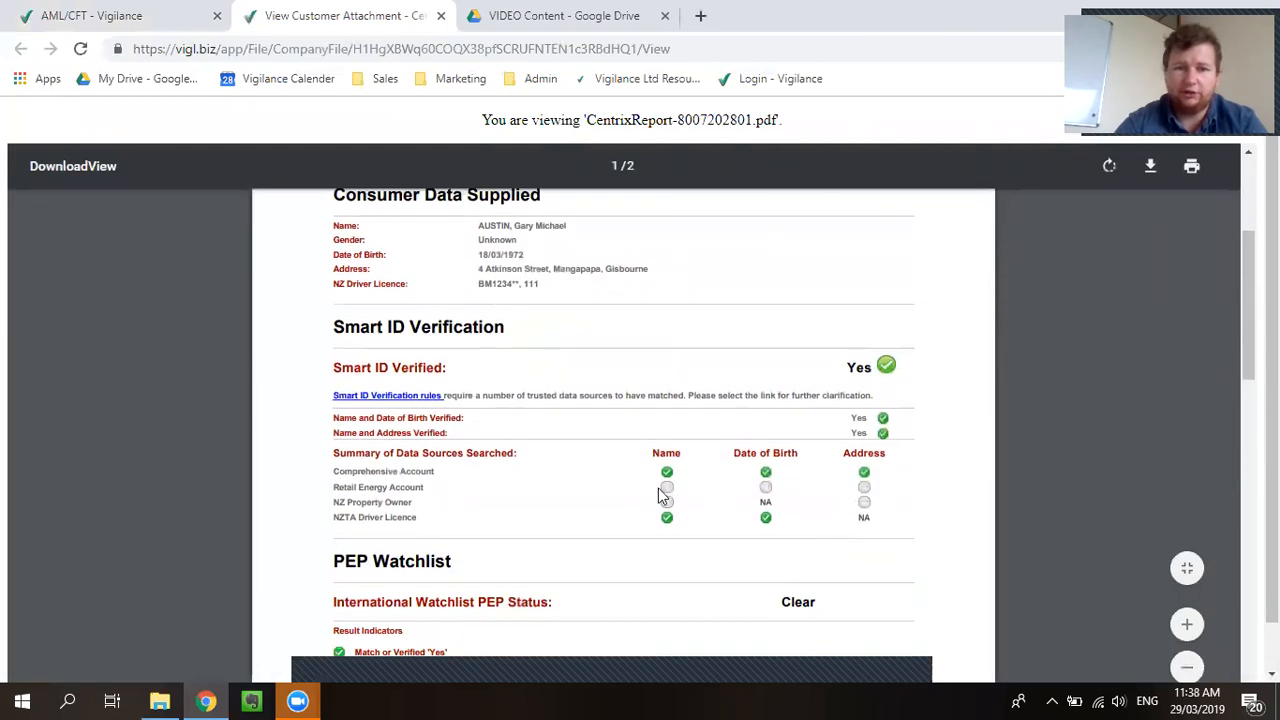
scroll(663, 491, down, 3)
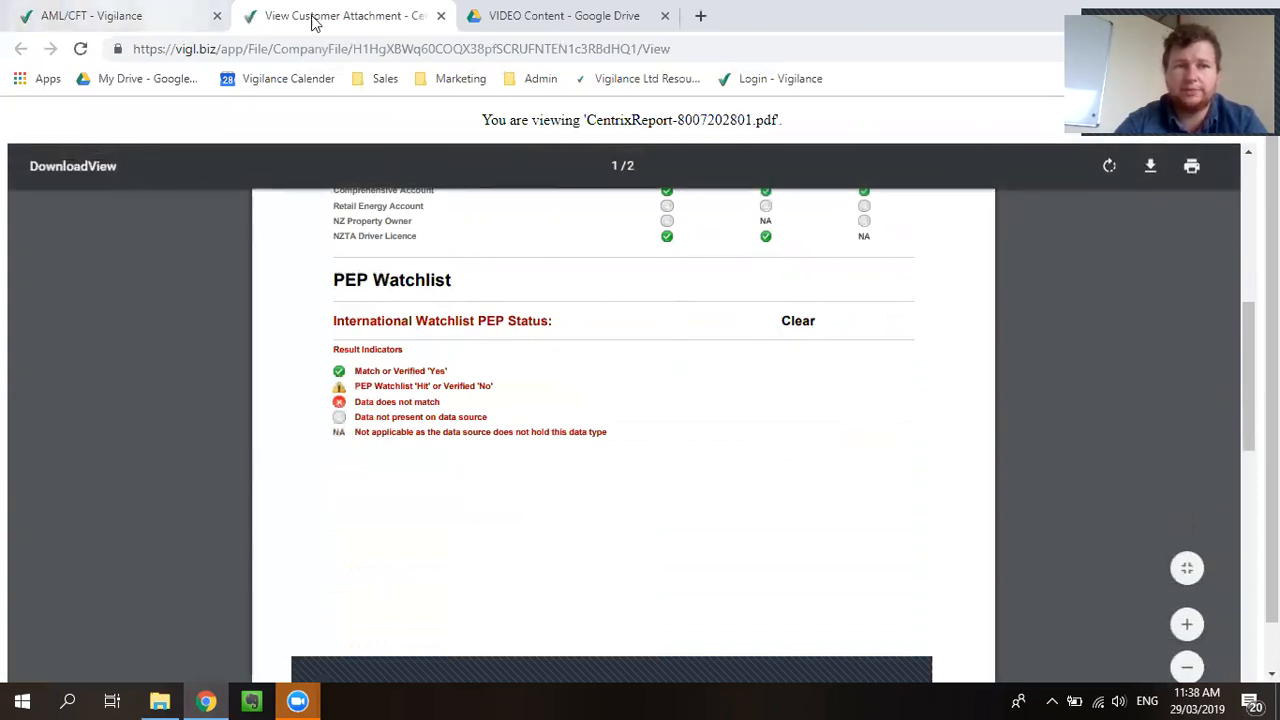
Step: Close the report and customer files, then check the driver's licence shows Centrix approval
click(437, 16)
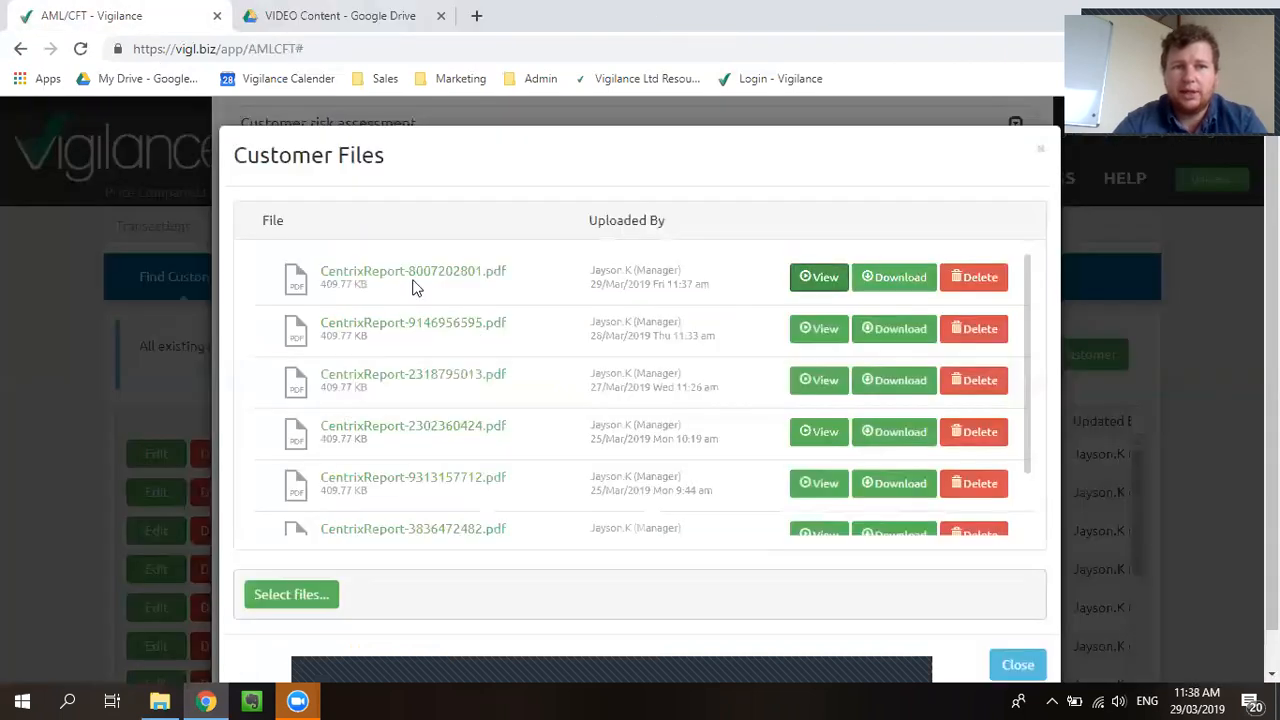
click(1022, 668)
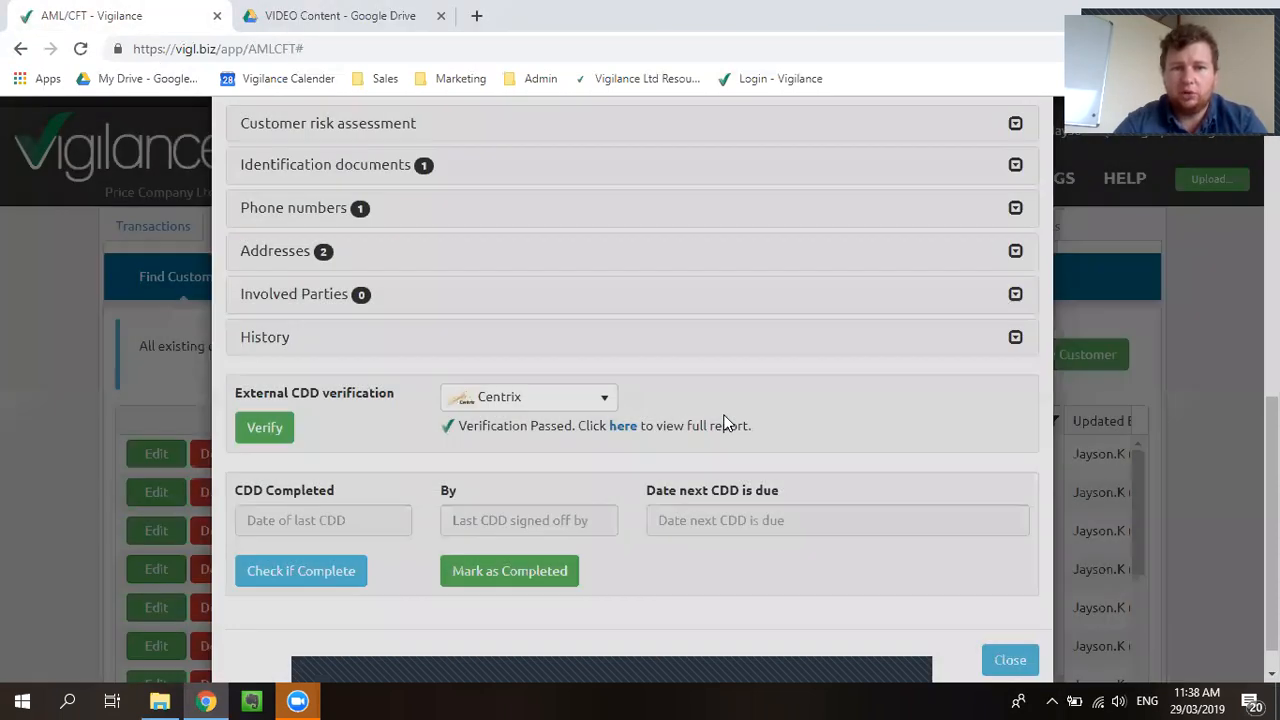
scroll(430, 330, up, 1)
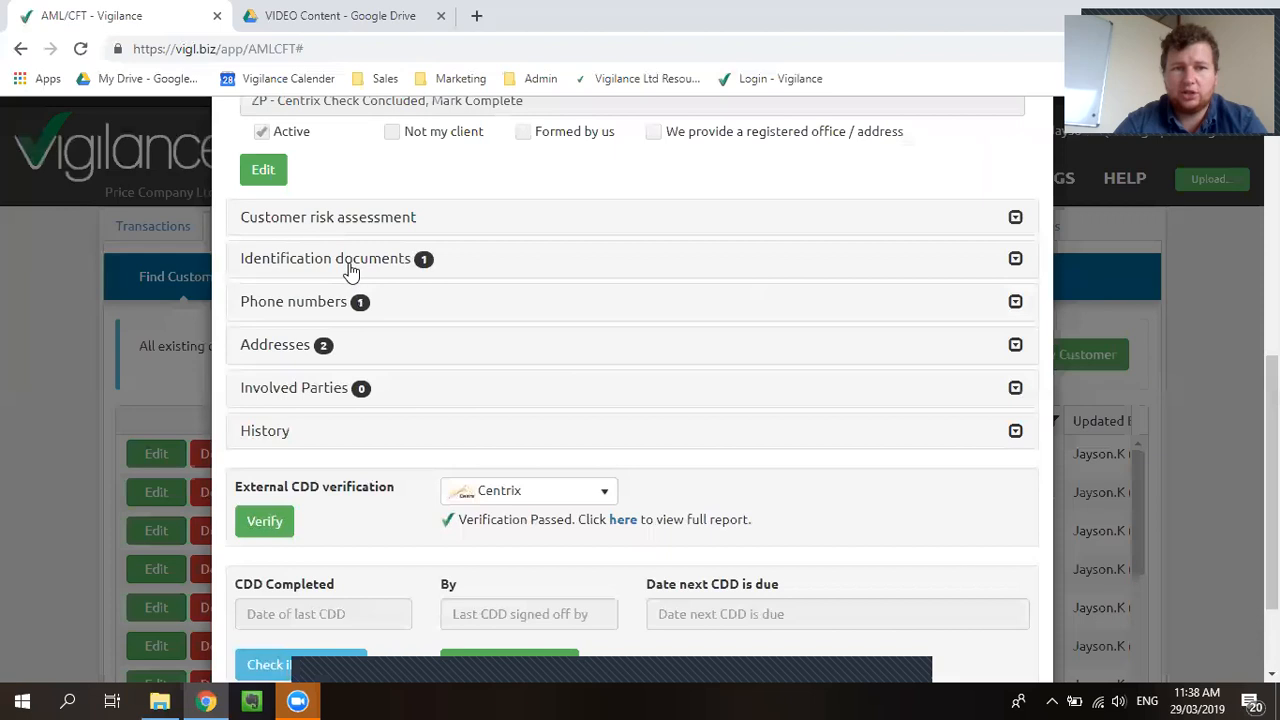
click(349, 266)
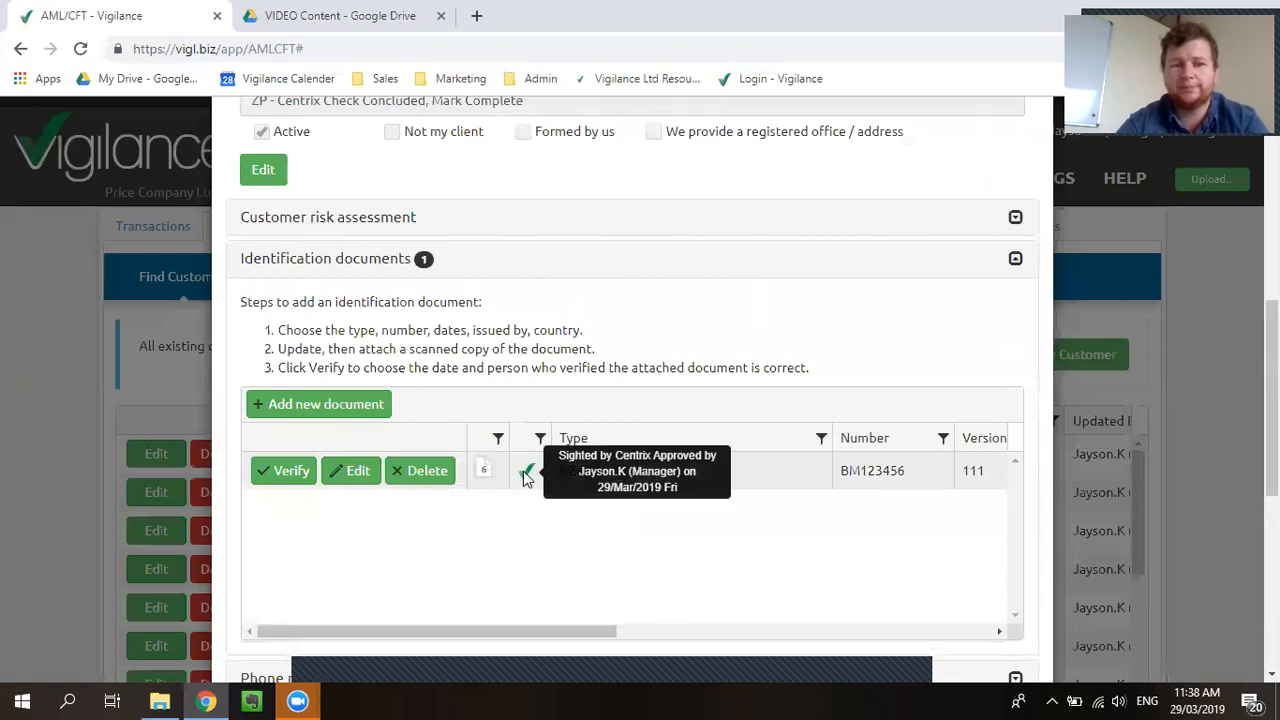
scroll(314, 494, down, 3)
Step: Check the home address is marked Centrix-approved, then close the customer record
click(296, 450)
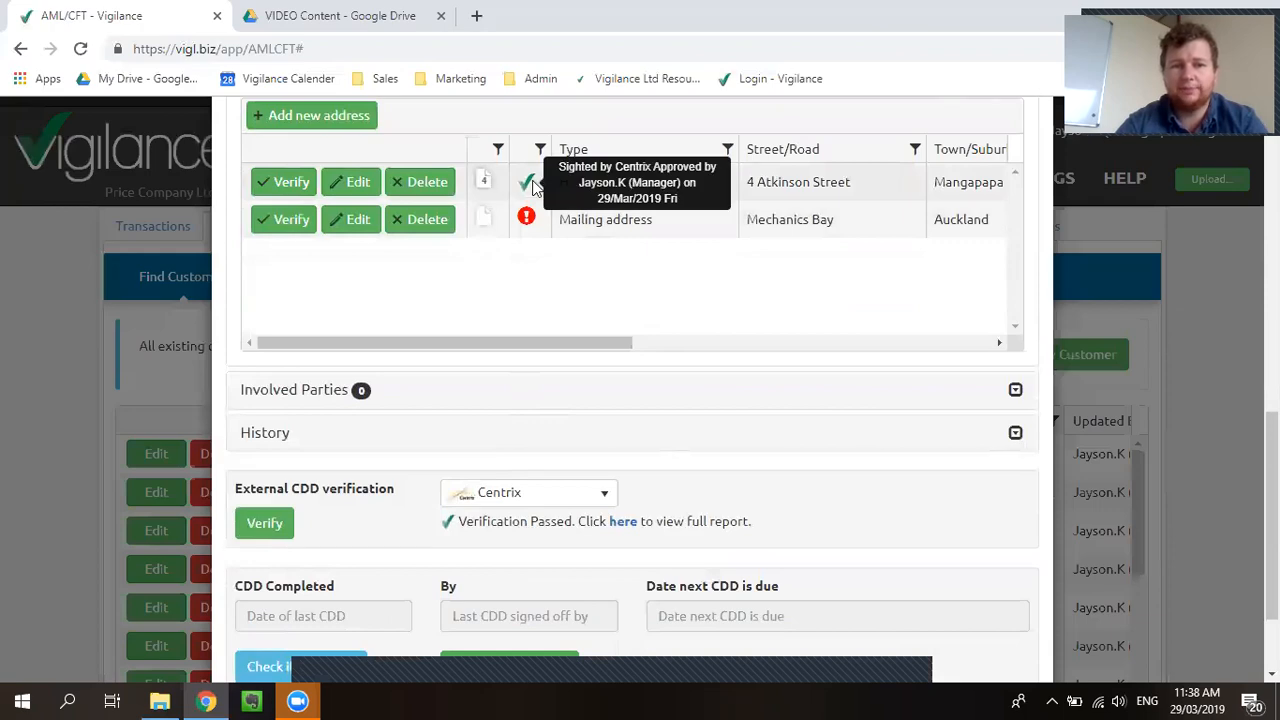
scroll(723, 449, up, 10)
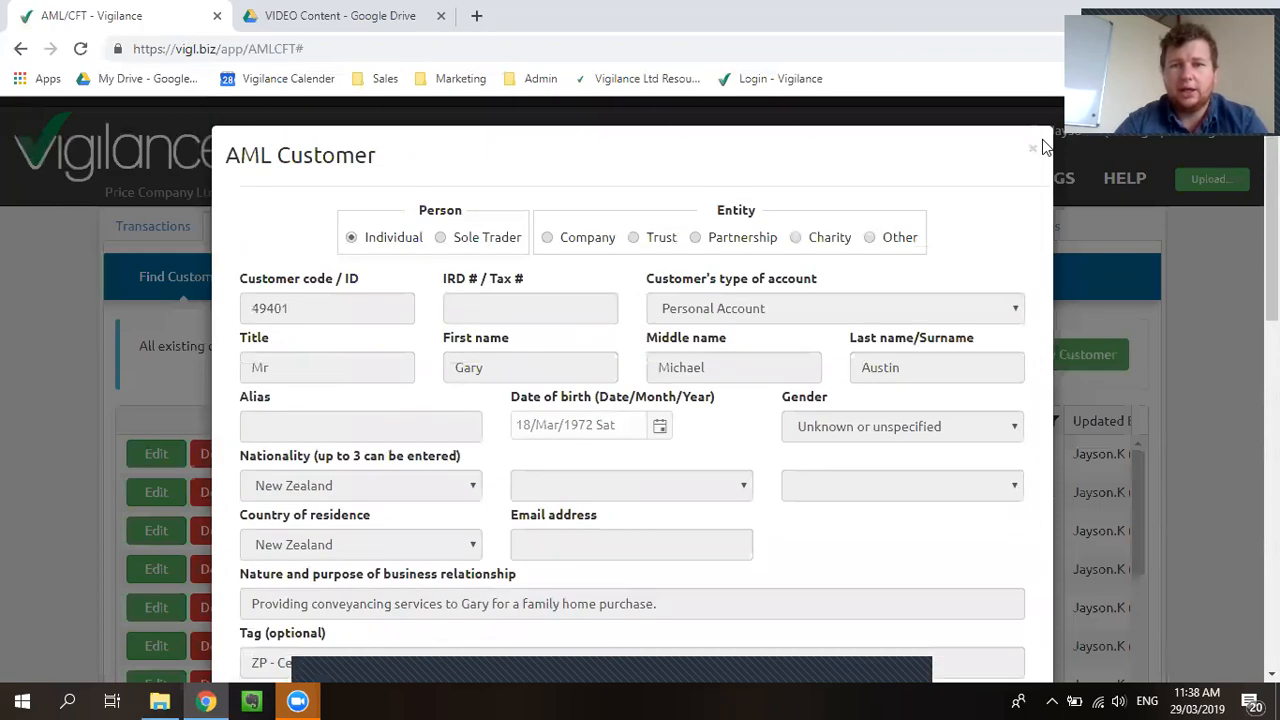
click(1033, 156)
scroll(229, 434, down, 1)
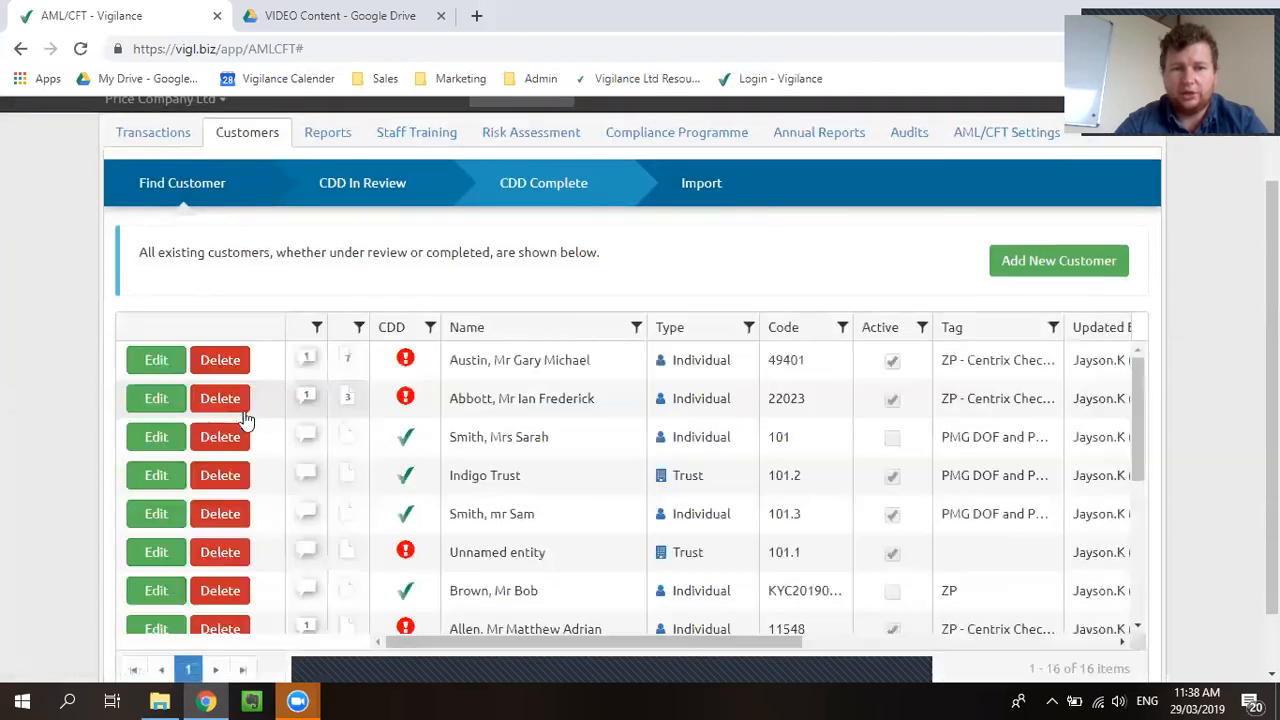
Step: Glance over the first customer's Centrix report files, then open the second customer's record for editing
click(346, 361)
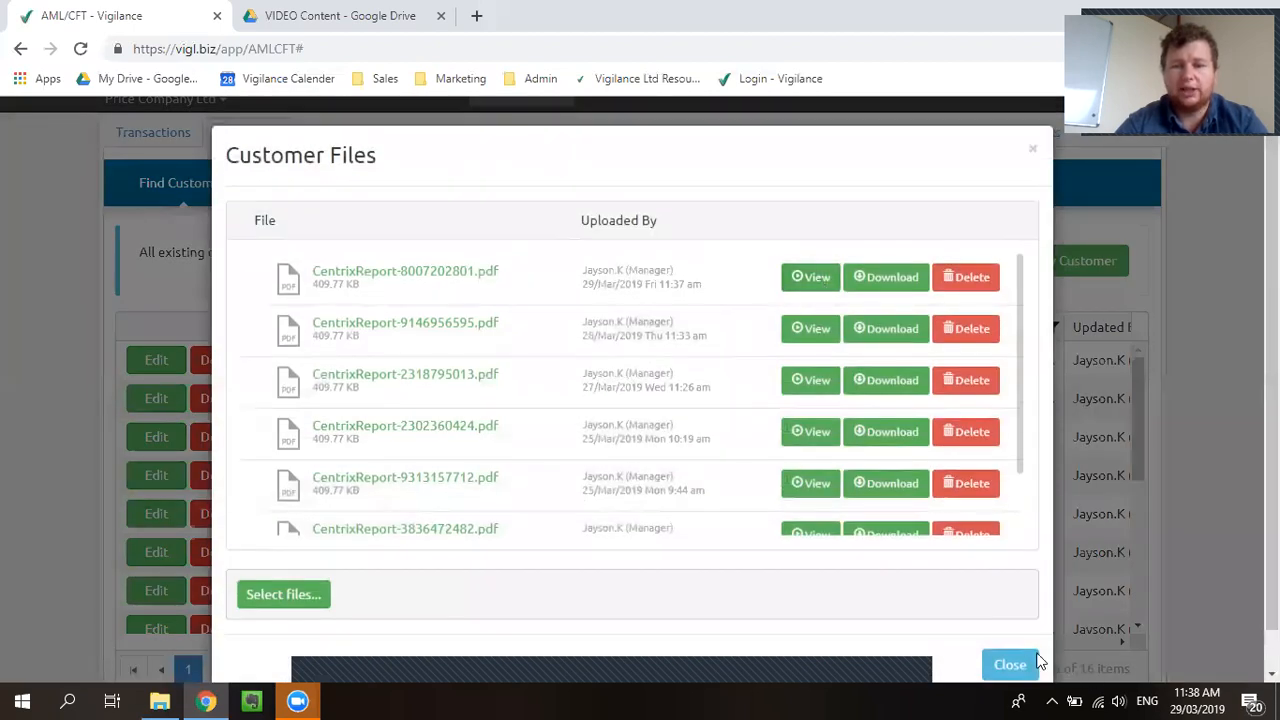
click(1012, 665)
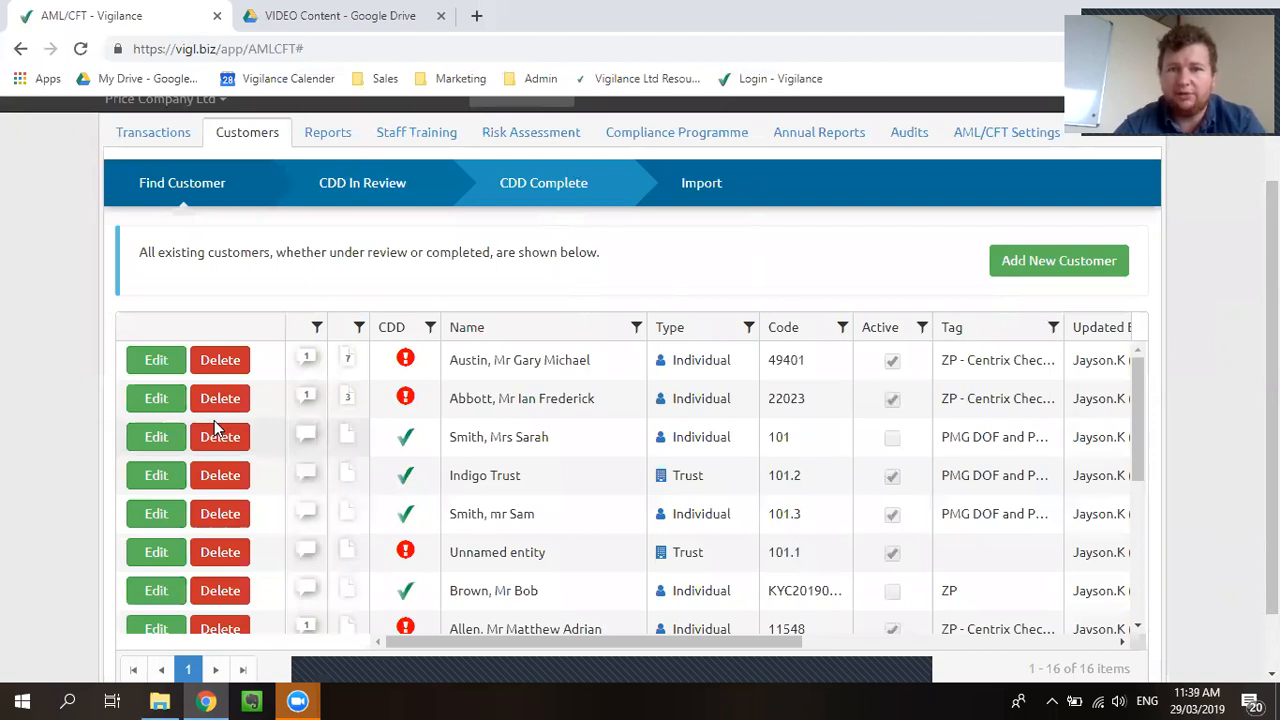
click(161, 399)
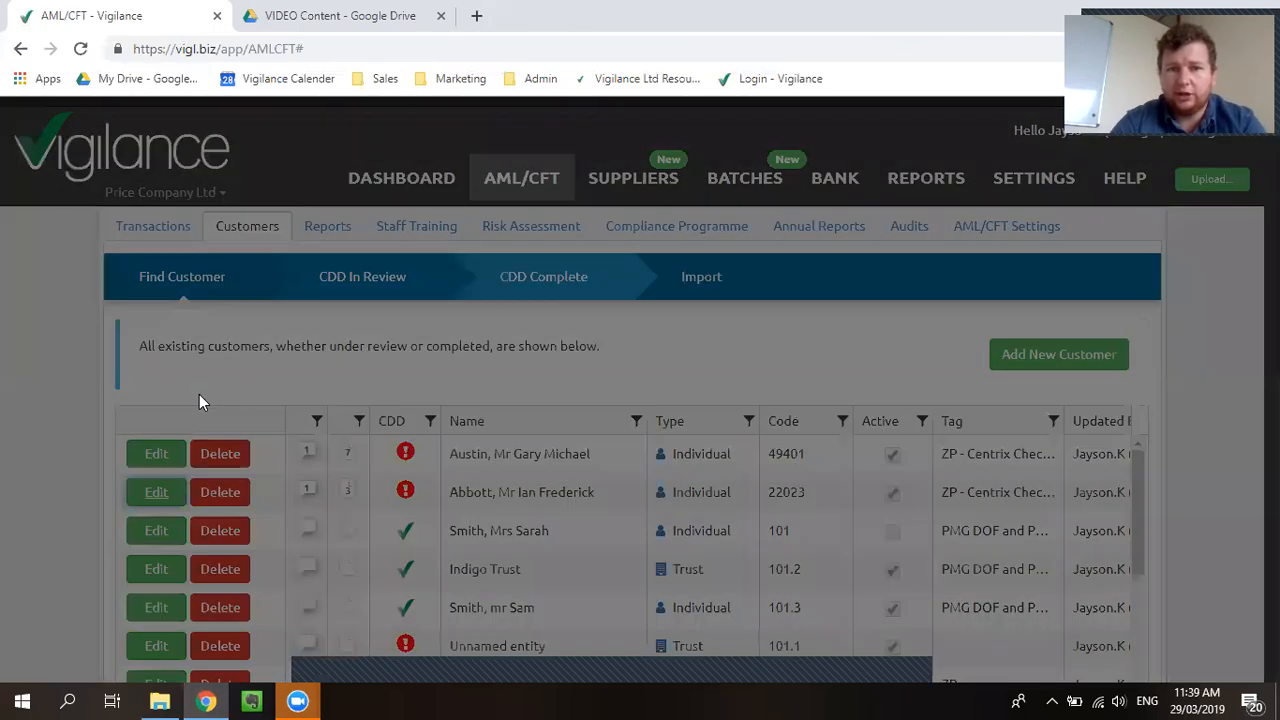
Step: Run a Centrix Address + SmartID and NZ Driver License check, consent YES via 'Engagement Letter signed by customer'
scroll(622, 332, down, 4)
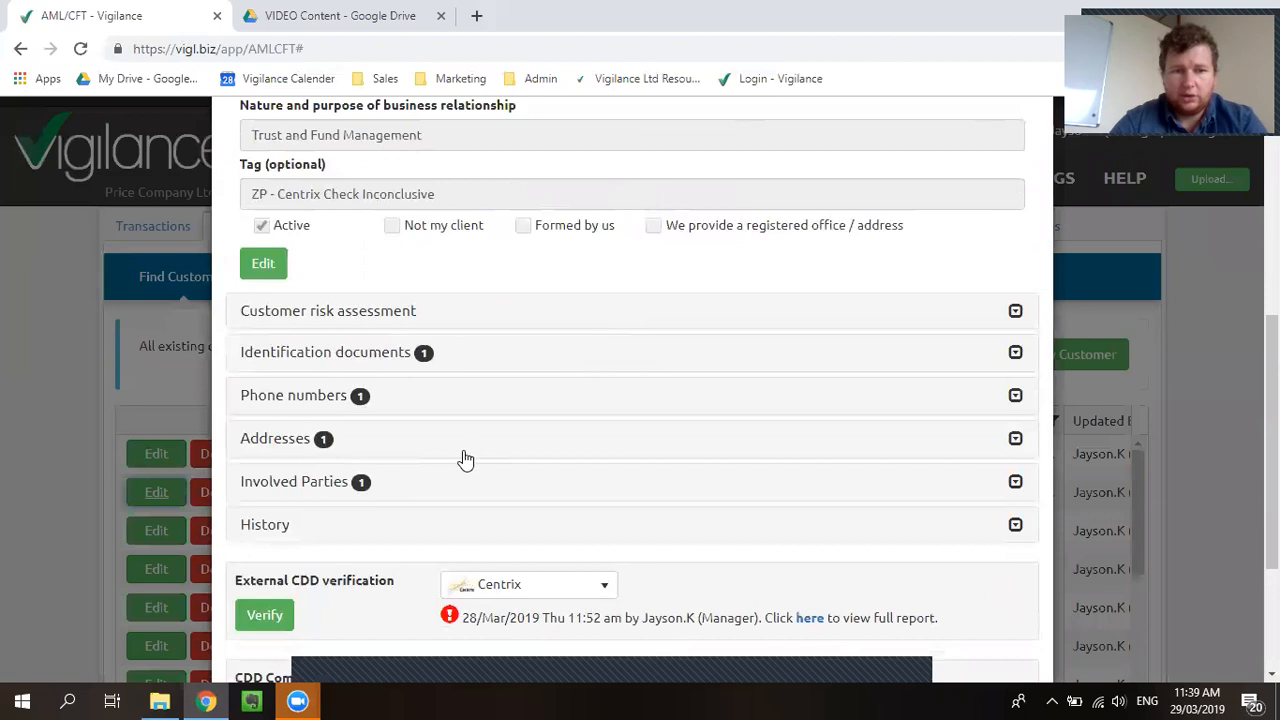
scroll(463, 457, down, 1)
click(271, 528)
click(400, 262)
click(403, 292)
click(389, 296)
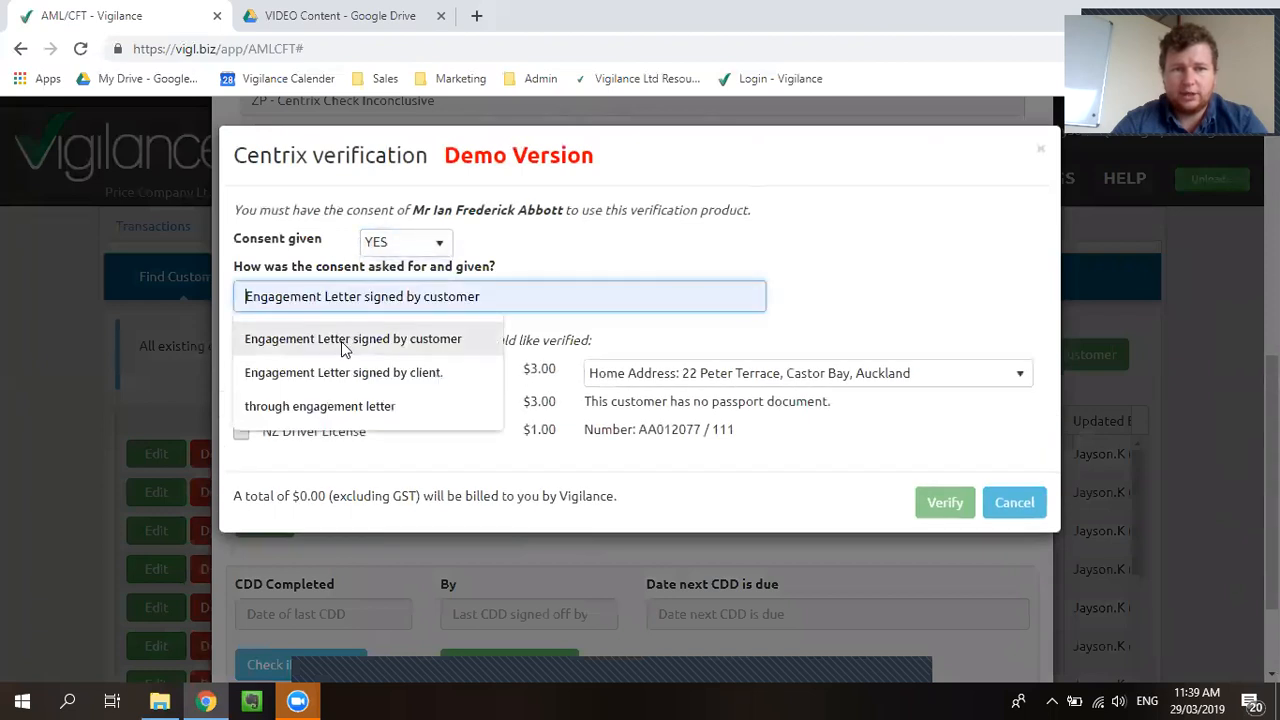
click(341, 341)
click(241, 370)
click(241, 431)
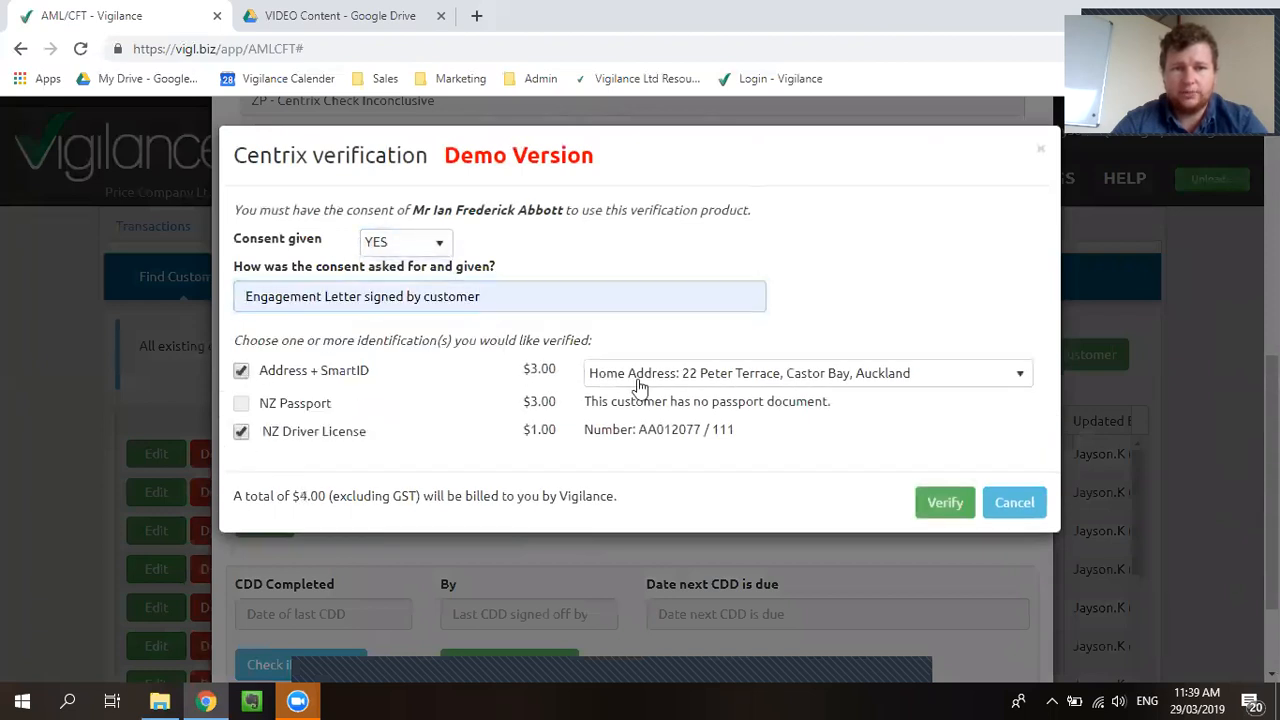
click(942, 507)
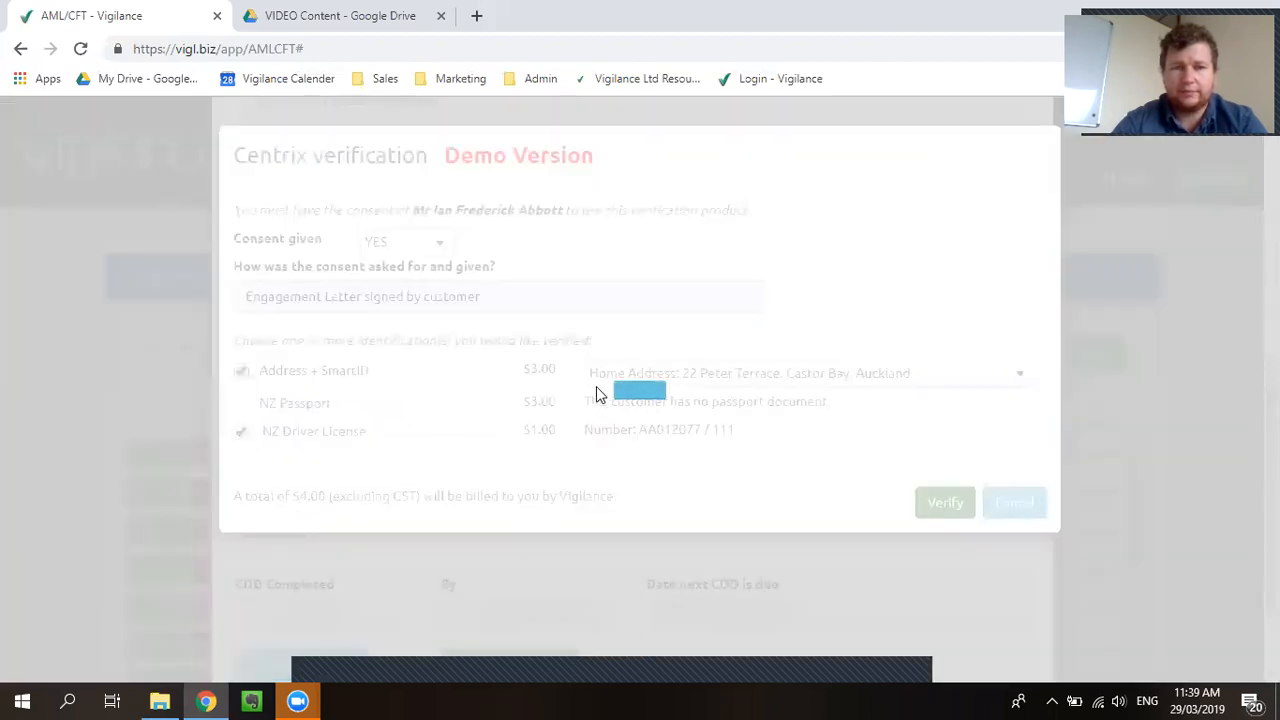
scroll(598, 400, down, 2)
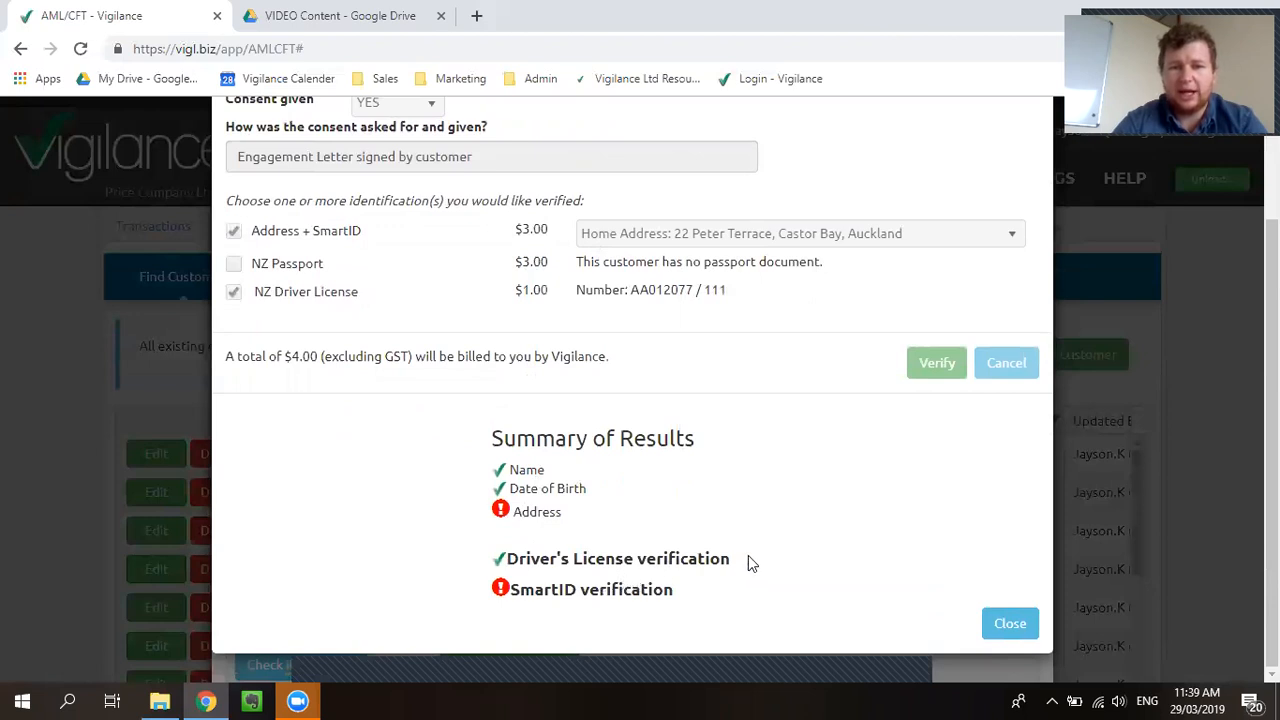
click(1015, 628)
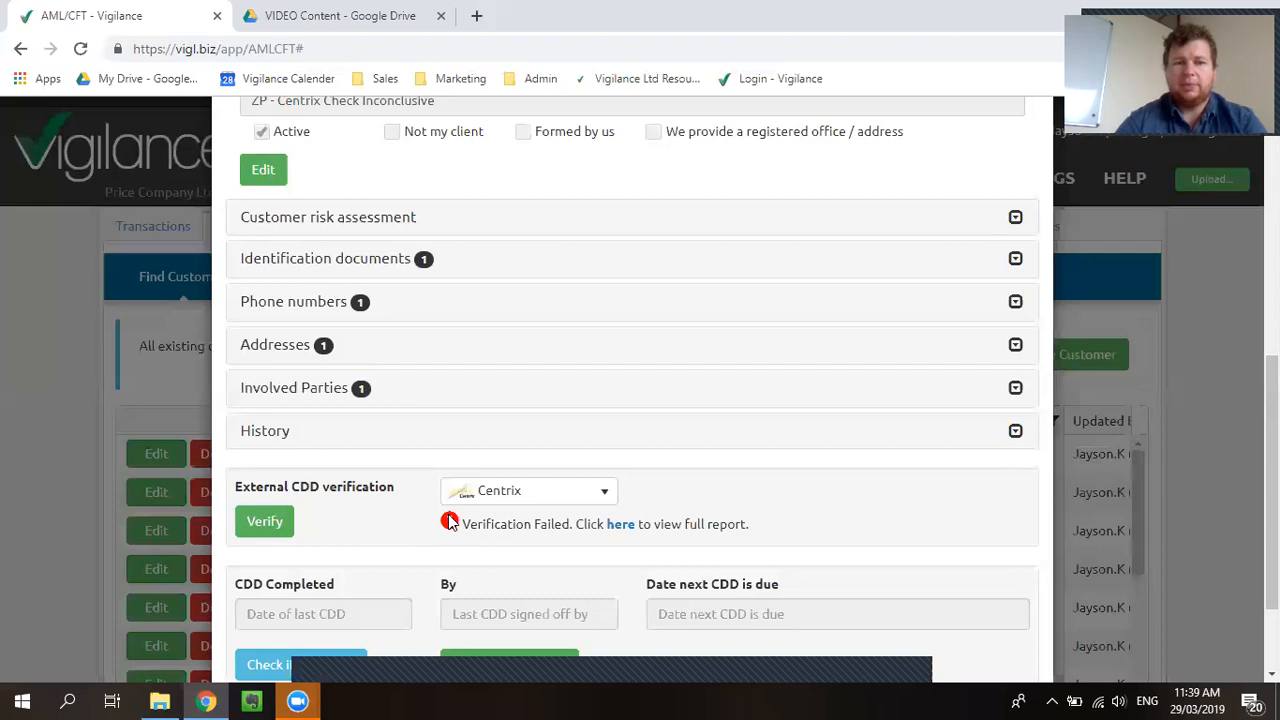
click(617, 530)
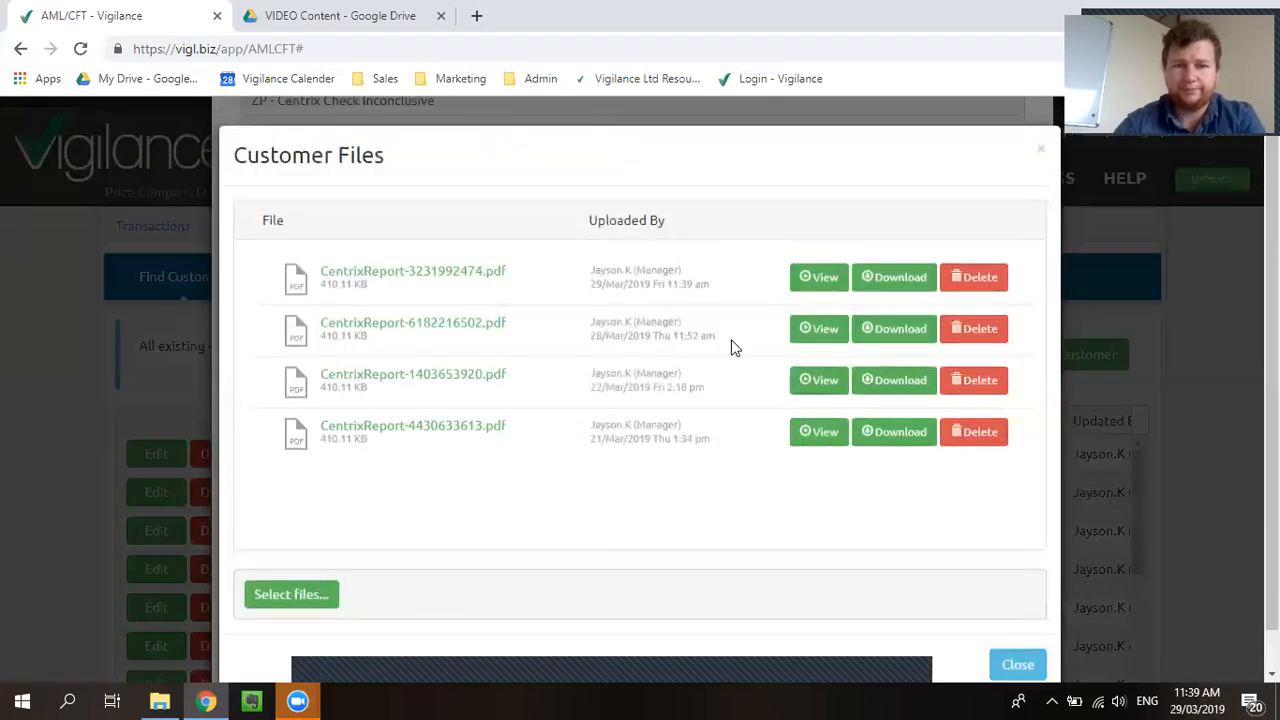
click(820, 277)
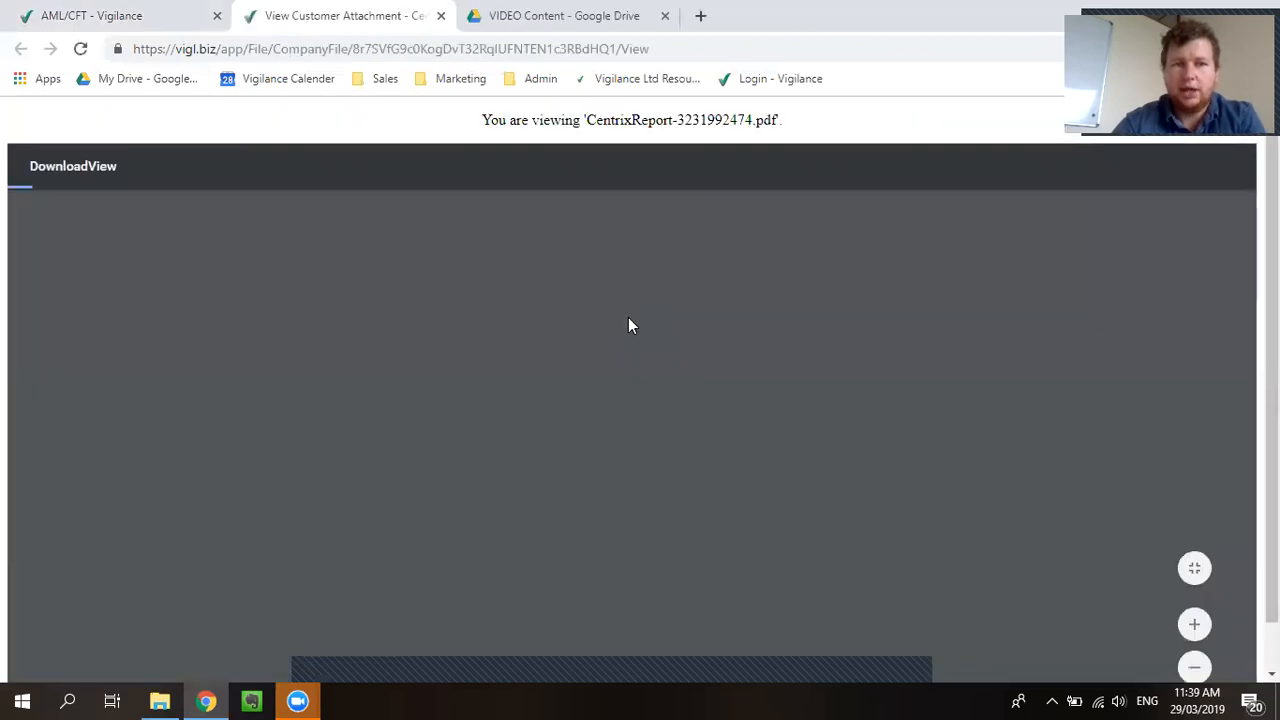
Step: Read through the report showing SmartID unverified and PEP clear, then close the viewer
scroll(560, 360, down, 3)
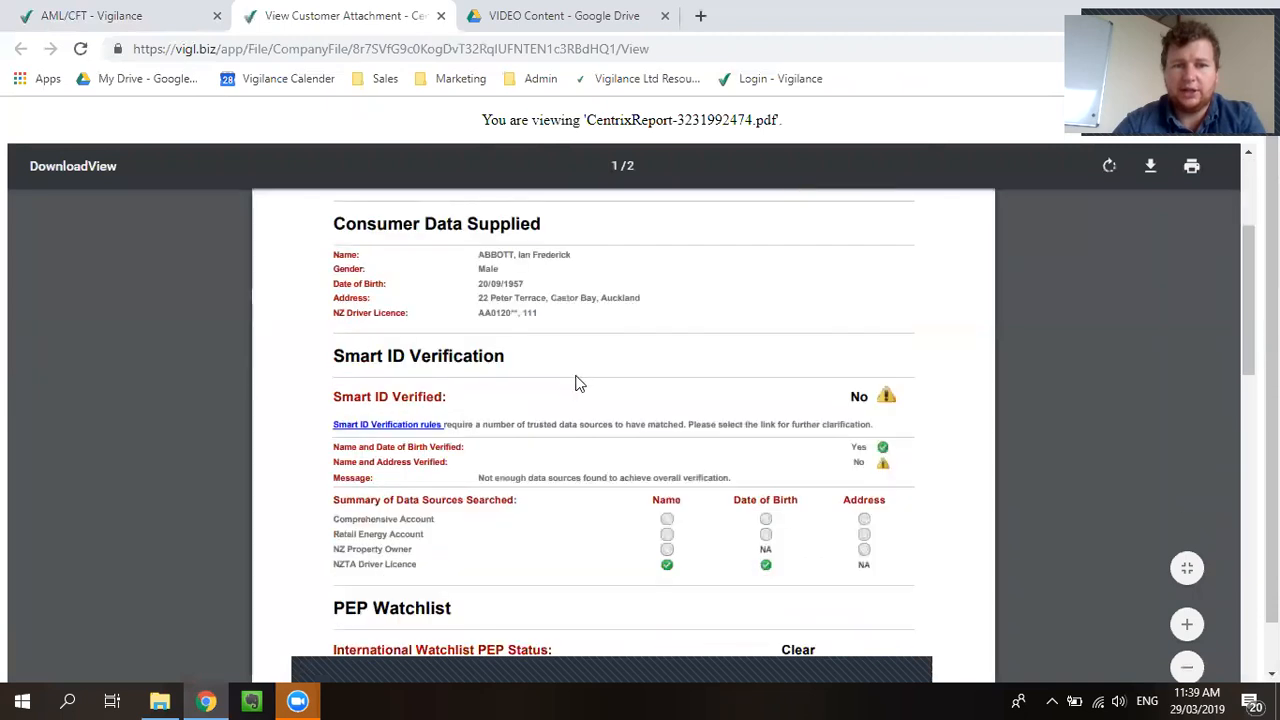
scroll(560, 410, down, 2)
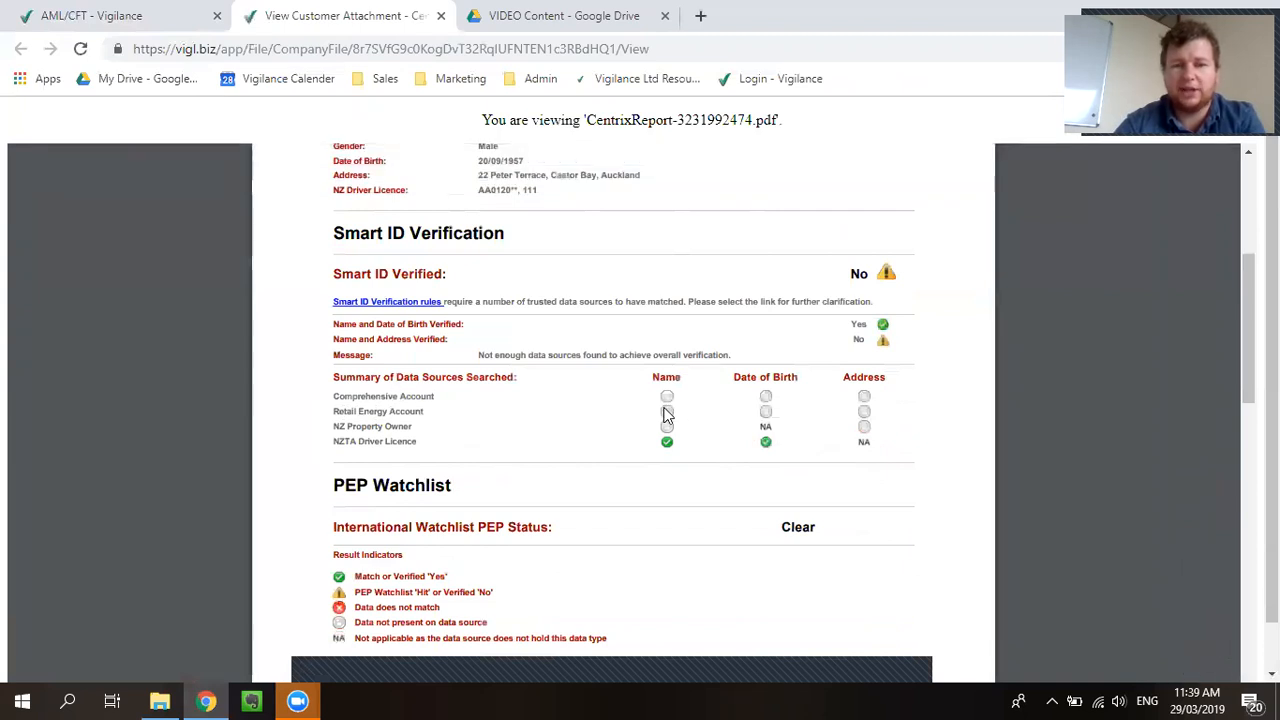
scroll(658, 410, down, 2)
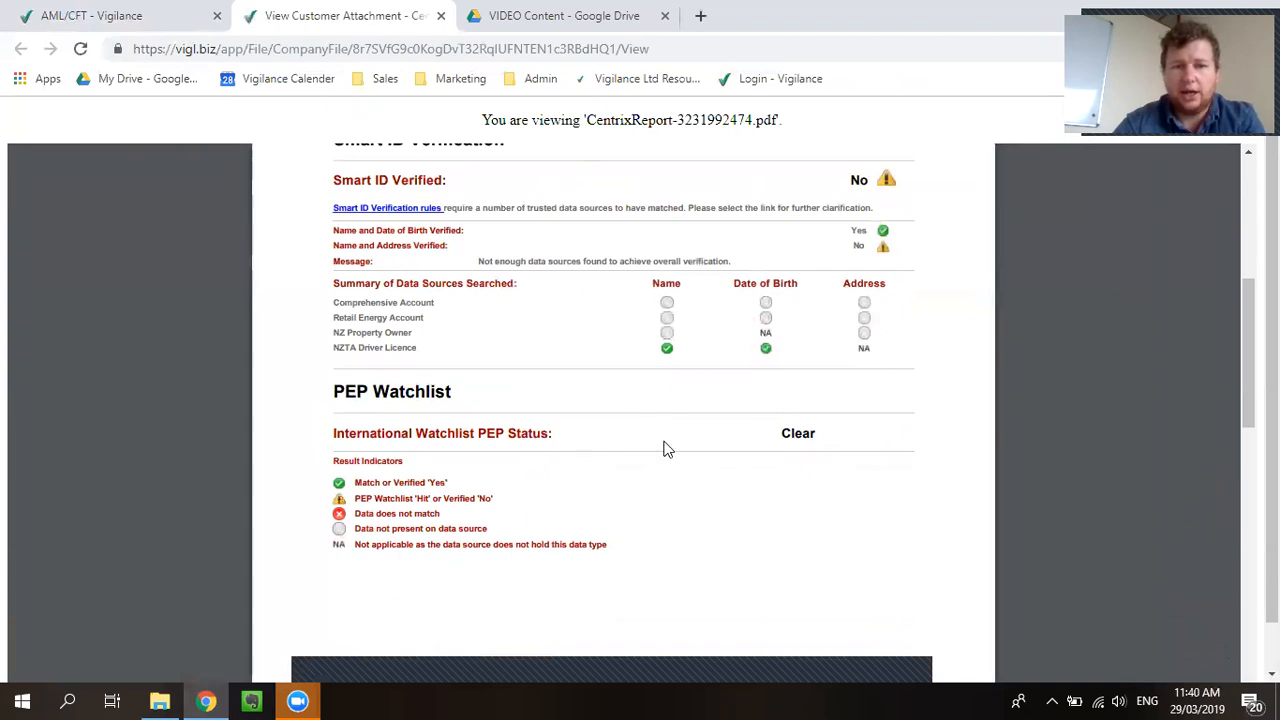
scroll(566, 440, up, 4)
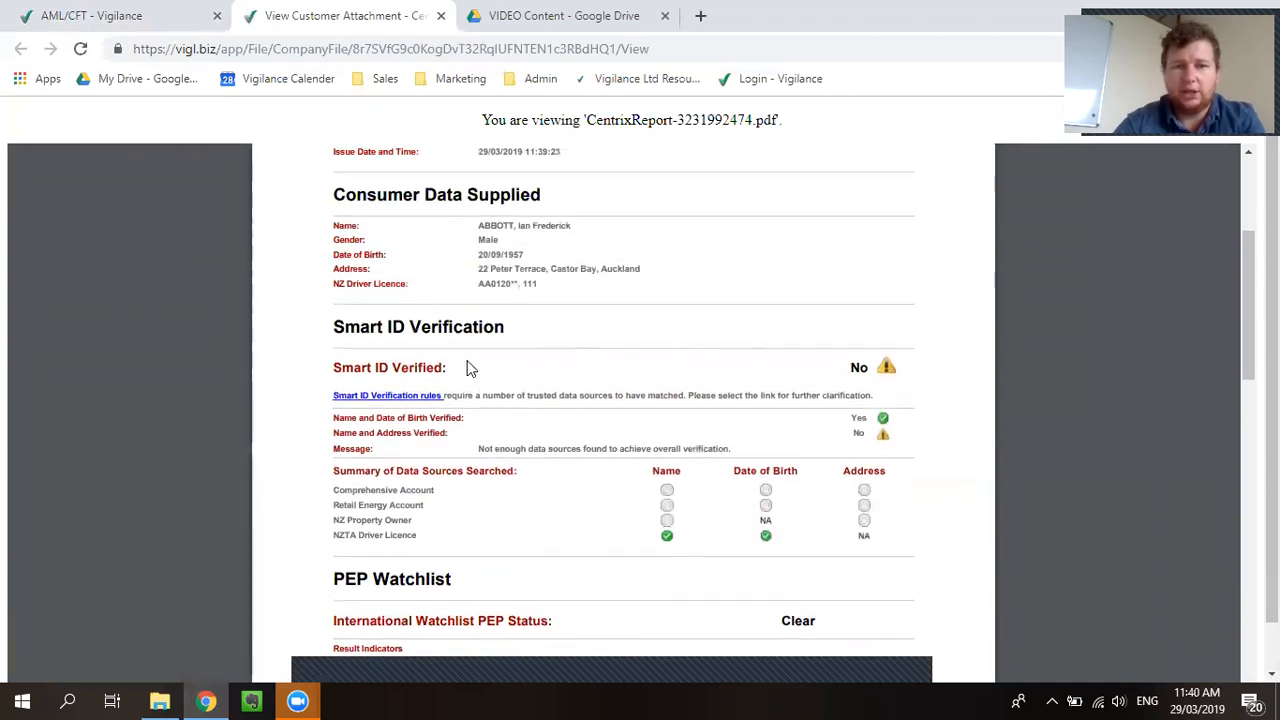
click(440, 17)
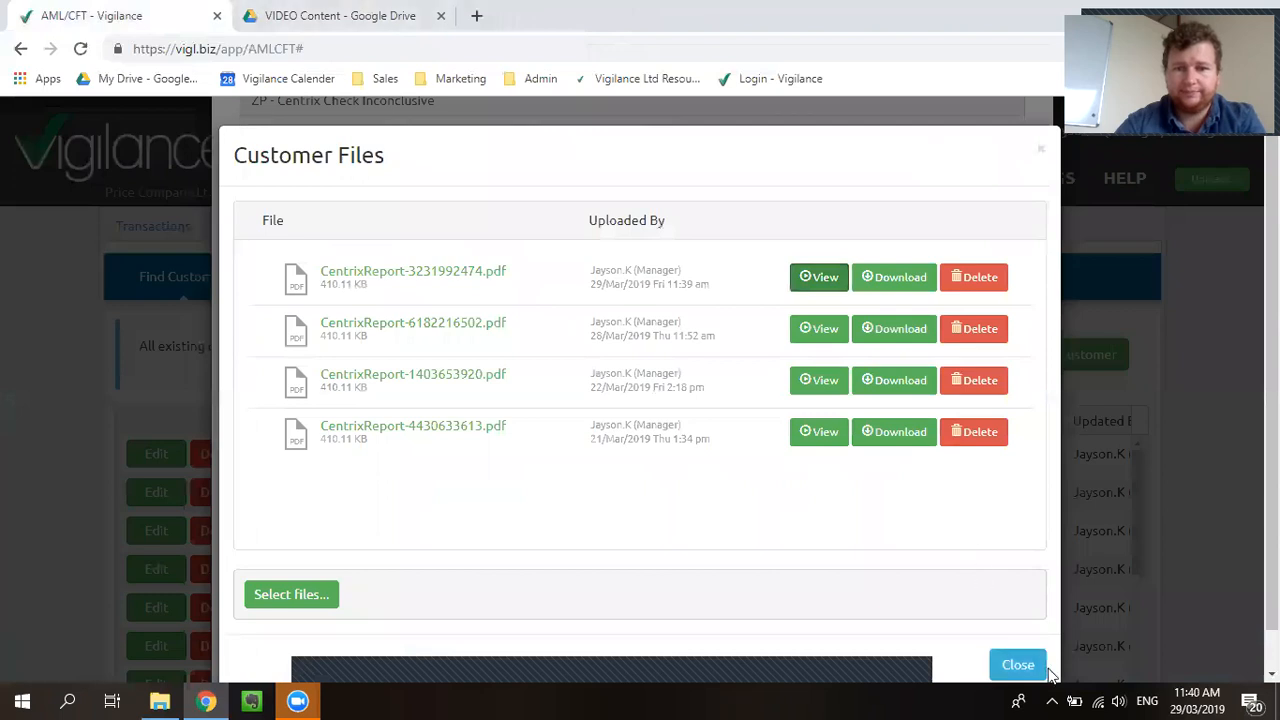
Step: Close the Customer Files list and the AML Customer record to get back to the customer grid
click(1018, 665)
scroll(517, 394, down, 2)
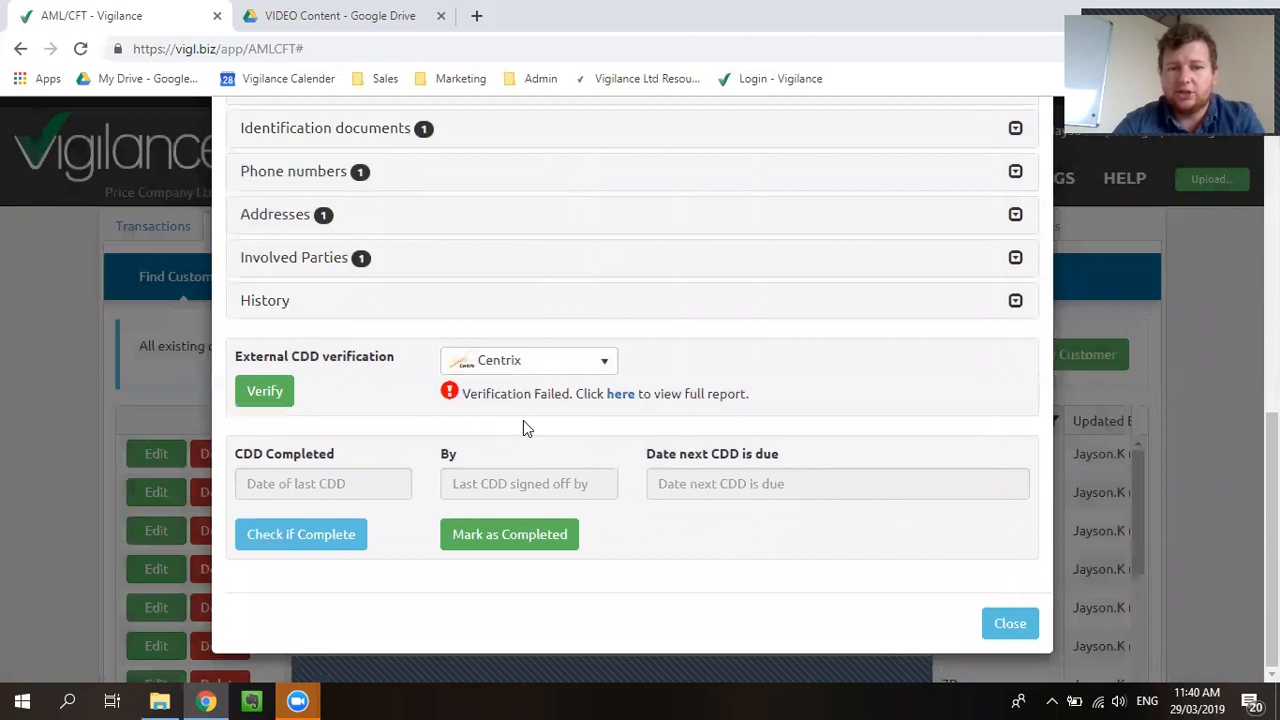
scroll(551, 429, up, 5)
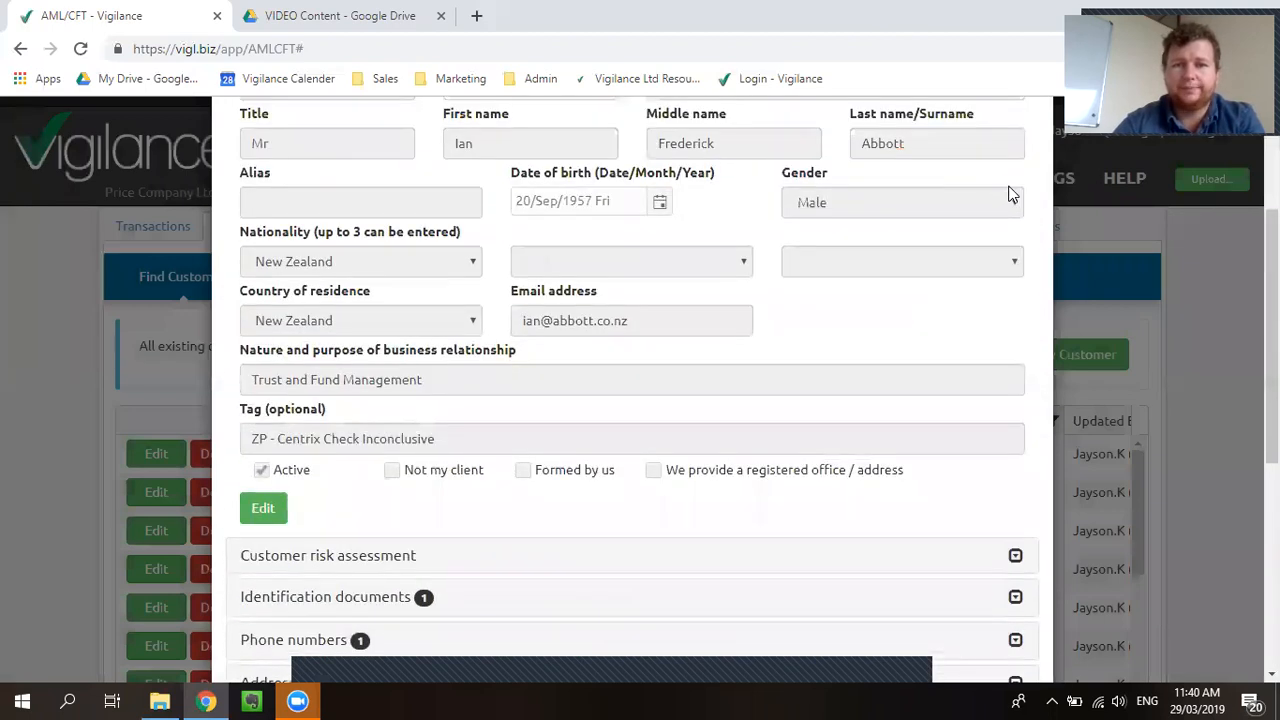
scroll(1010, 195, up, 3)
click(1033, 156)
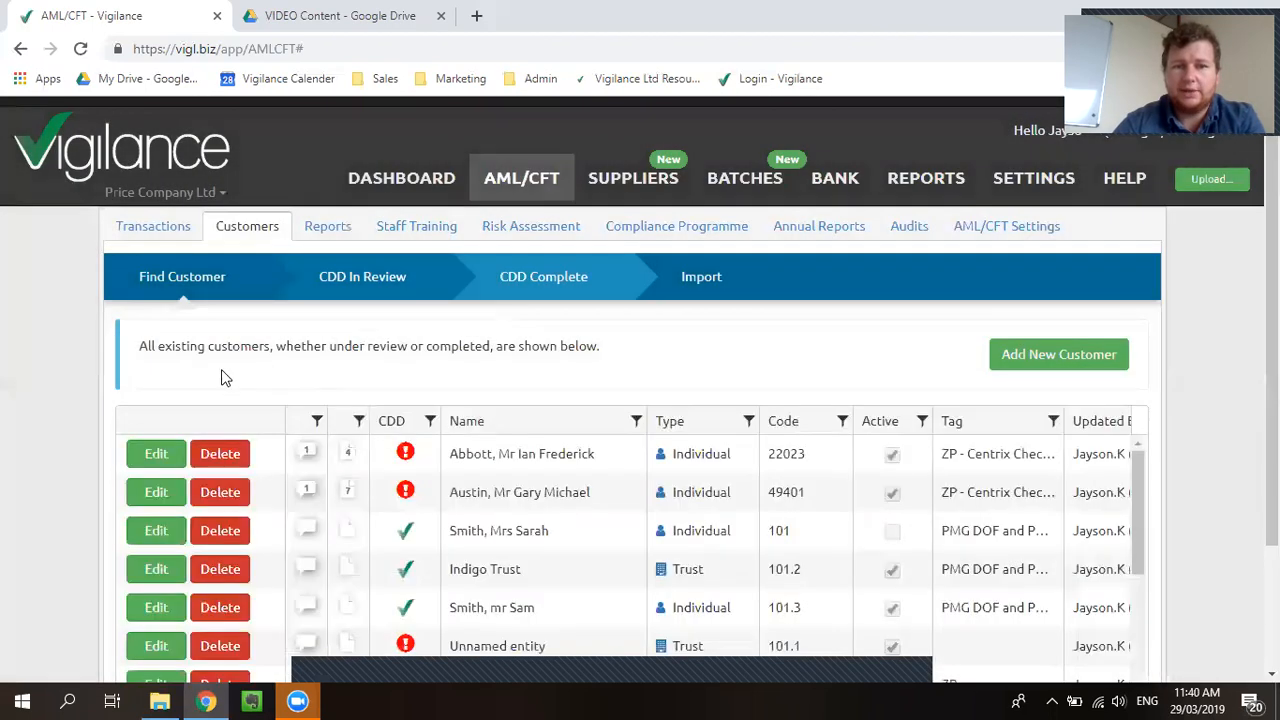
scroll(283, 371, down, 1)
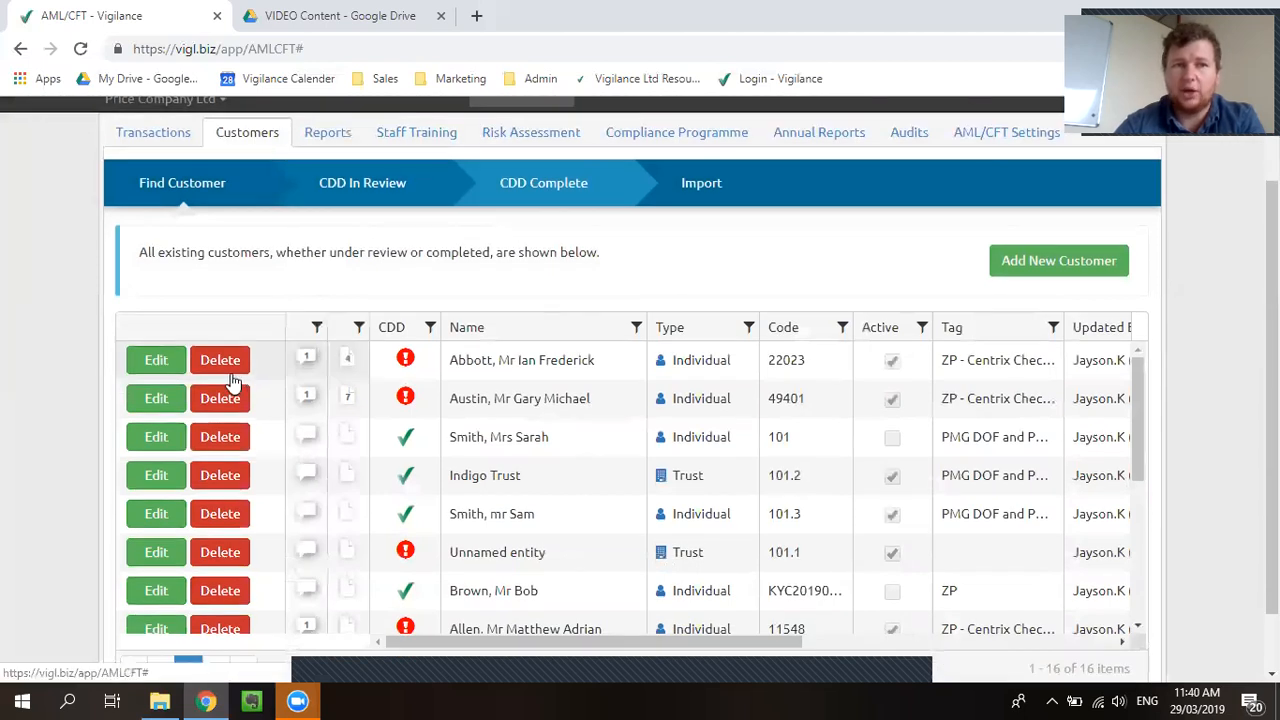